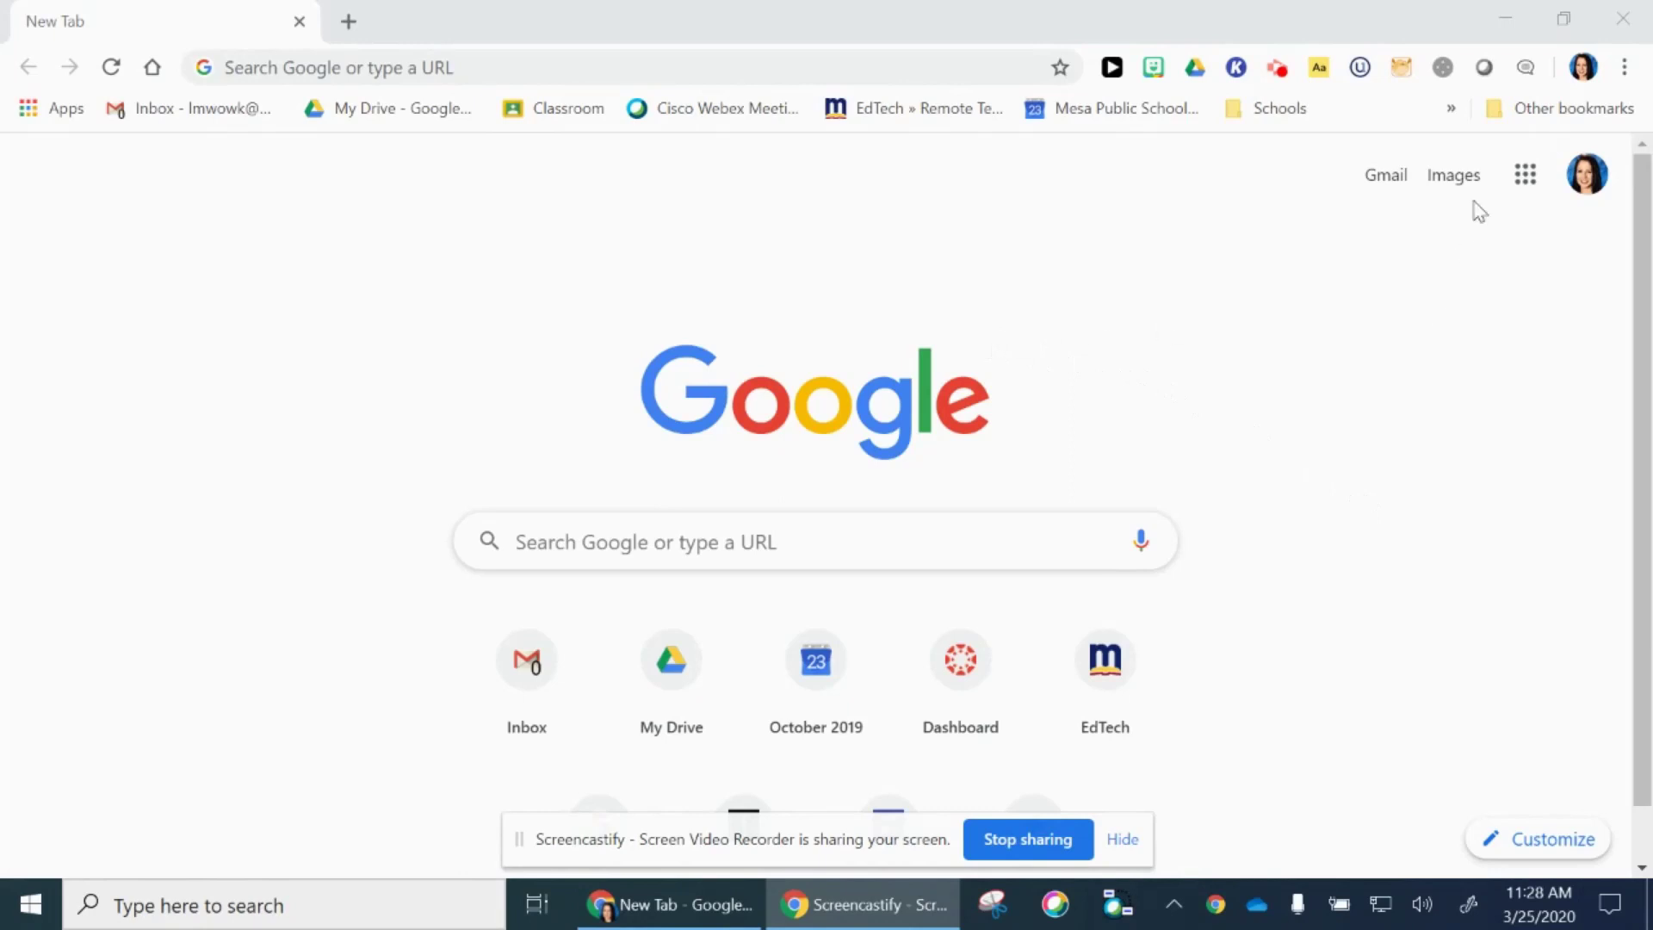
# Open Google Classroom from the Google apps grid to see the class cards
pyautogui.click(1526, 177)
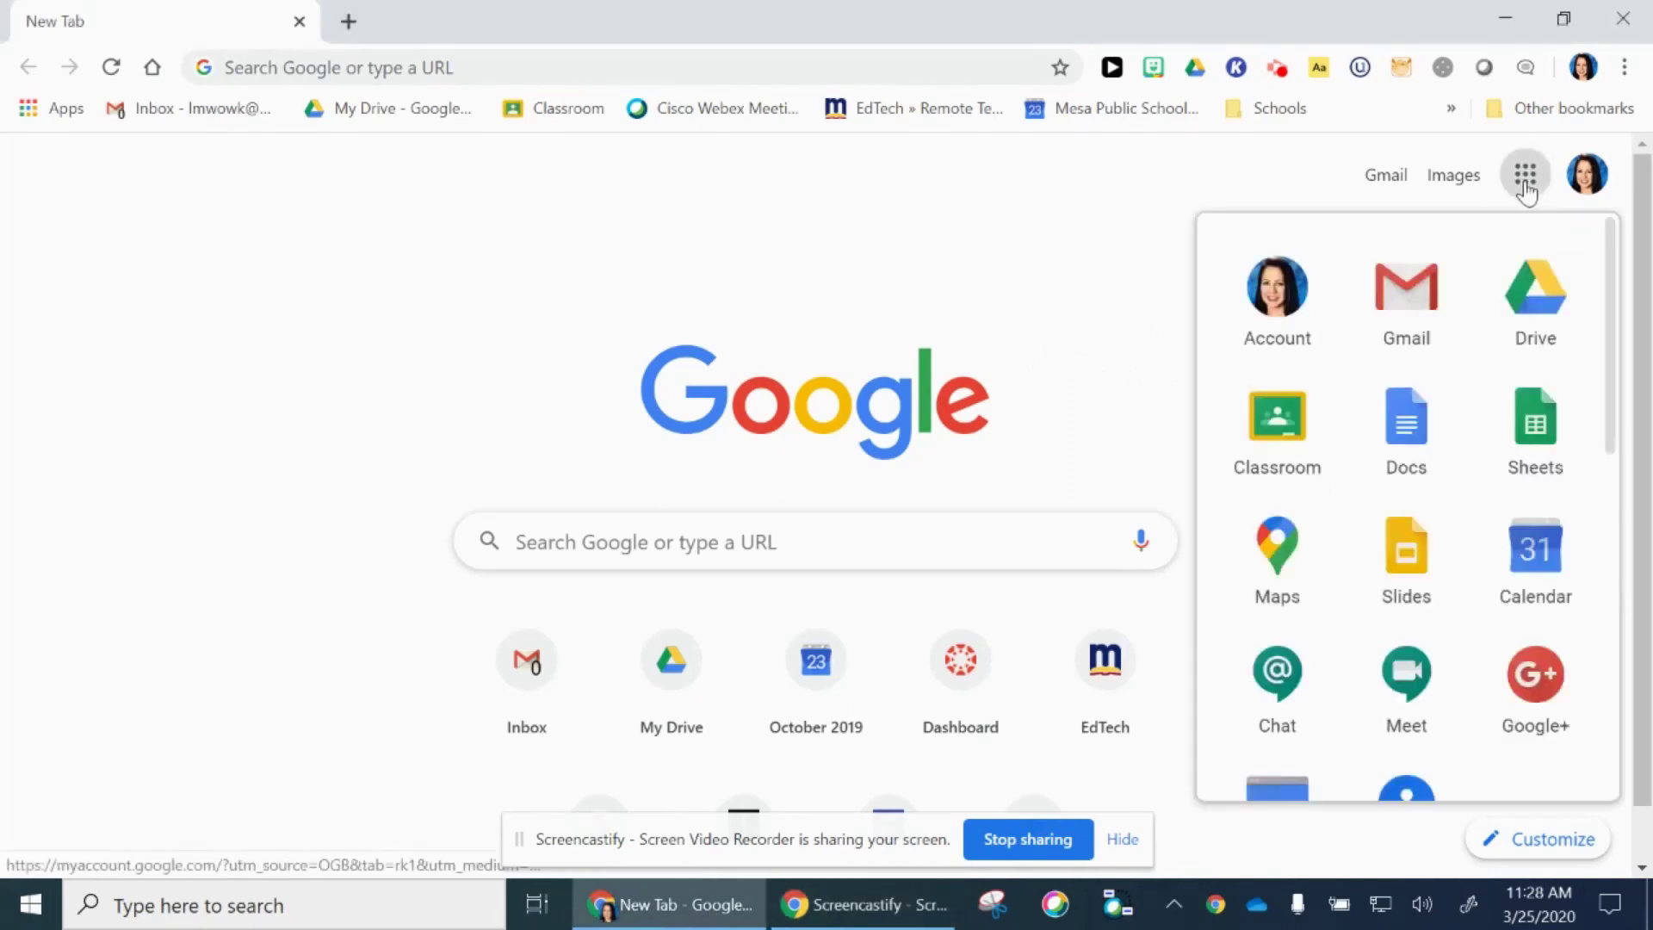
pyautogui.click(1280, 433)
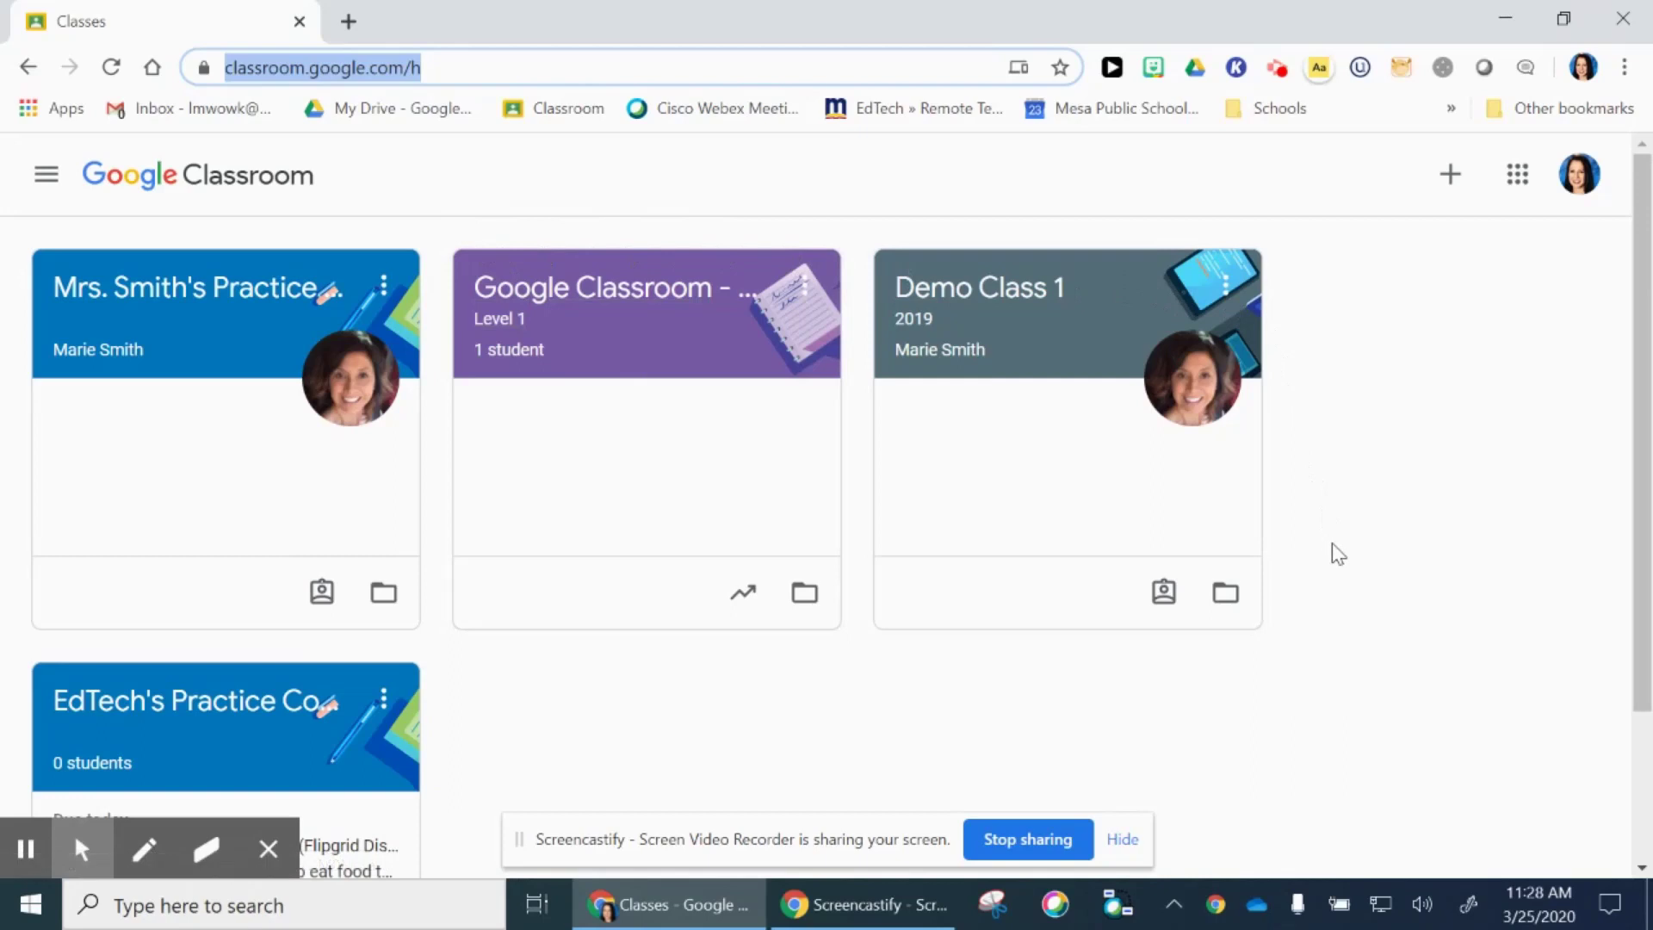
# Start joining a class with a class code, then cancel the code dialog
pyautogui.click(1451, 178)
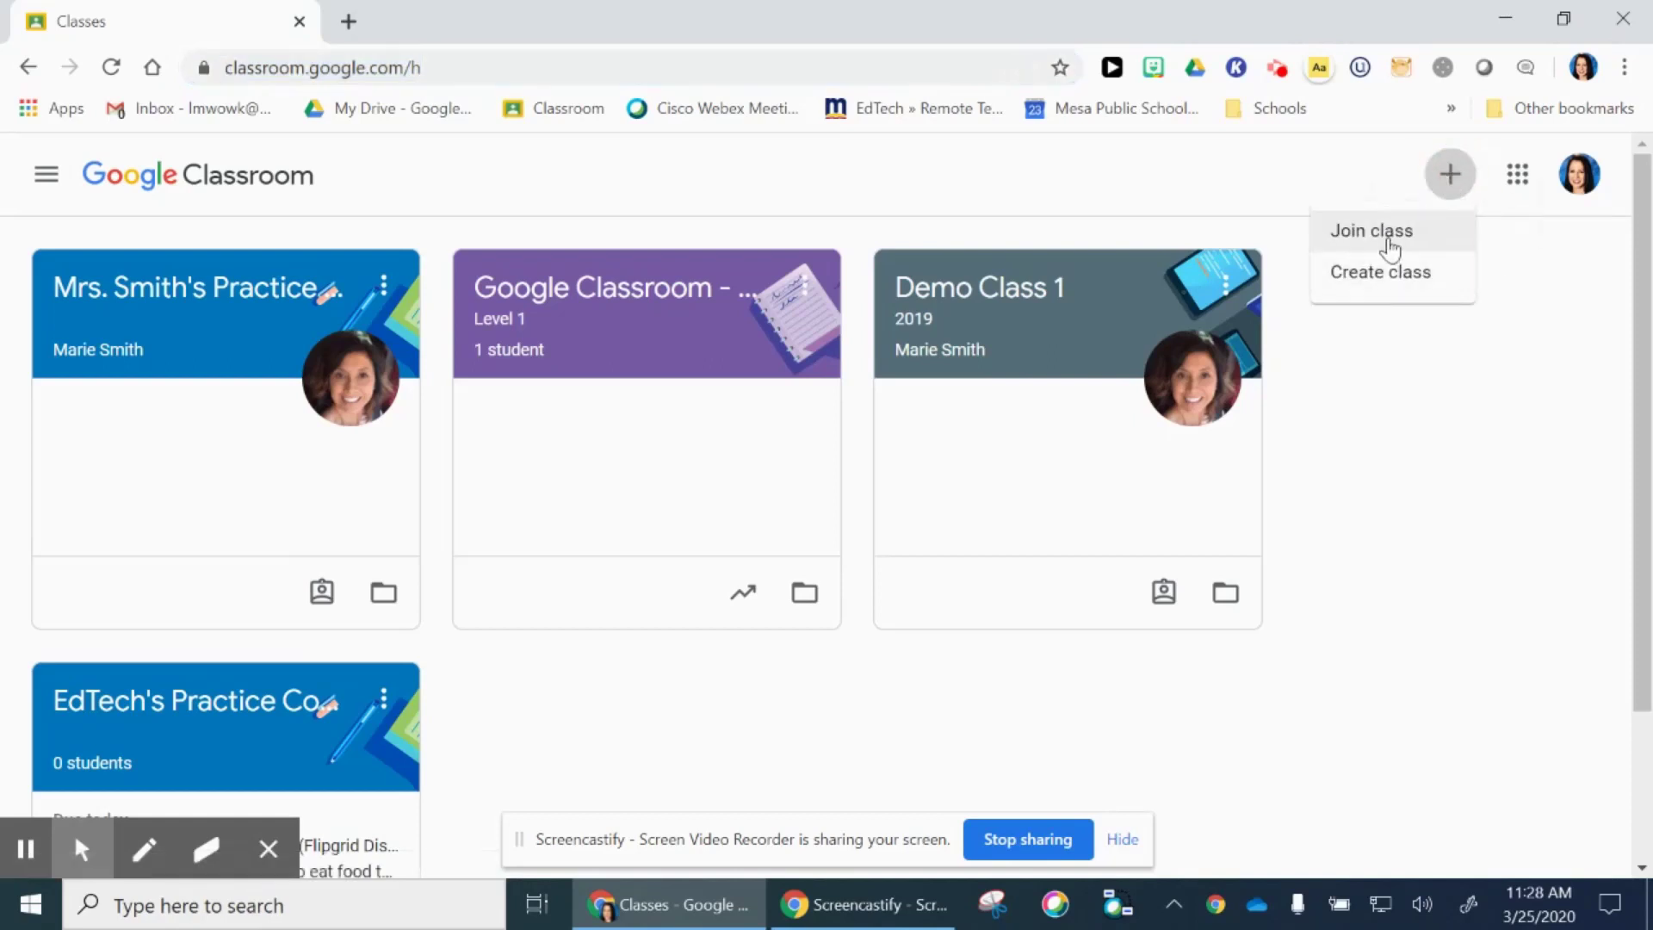
pyautogui.click(1389, 246)
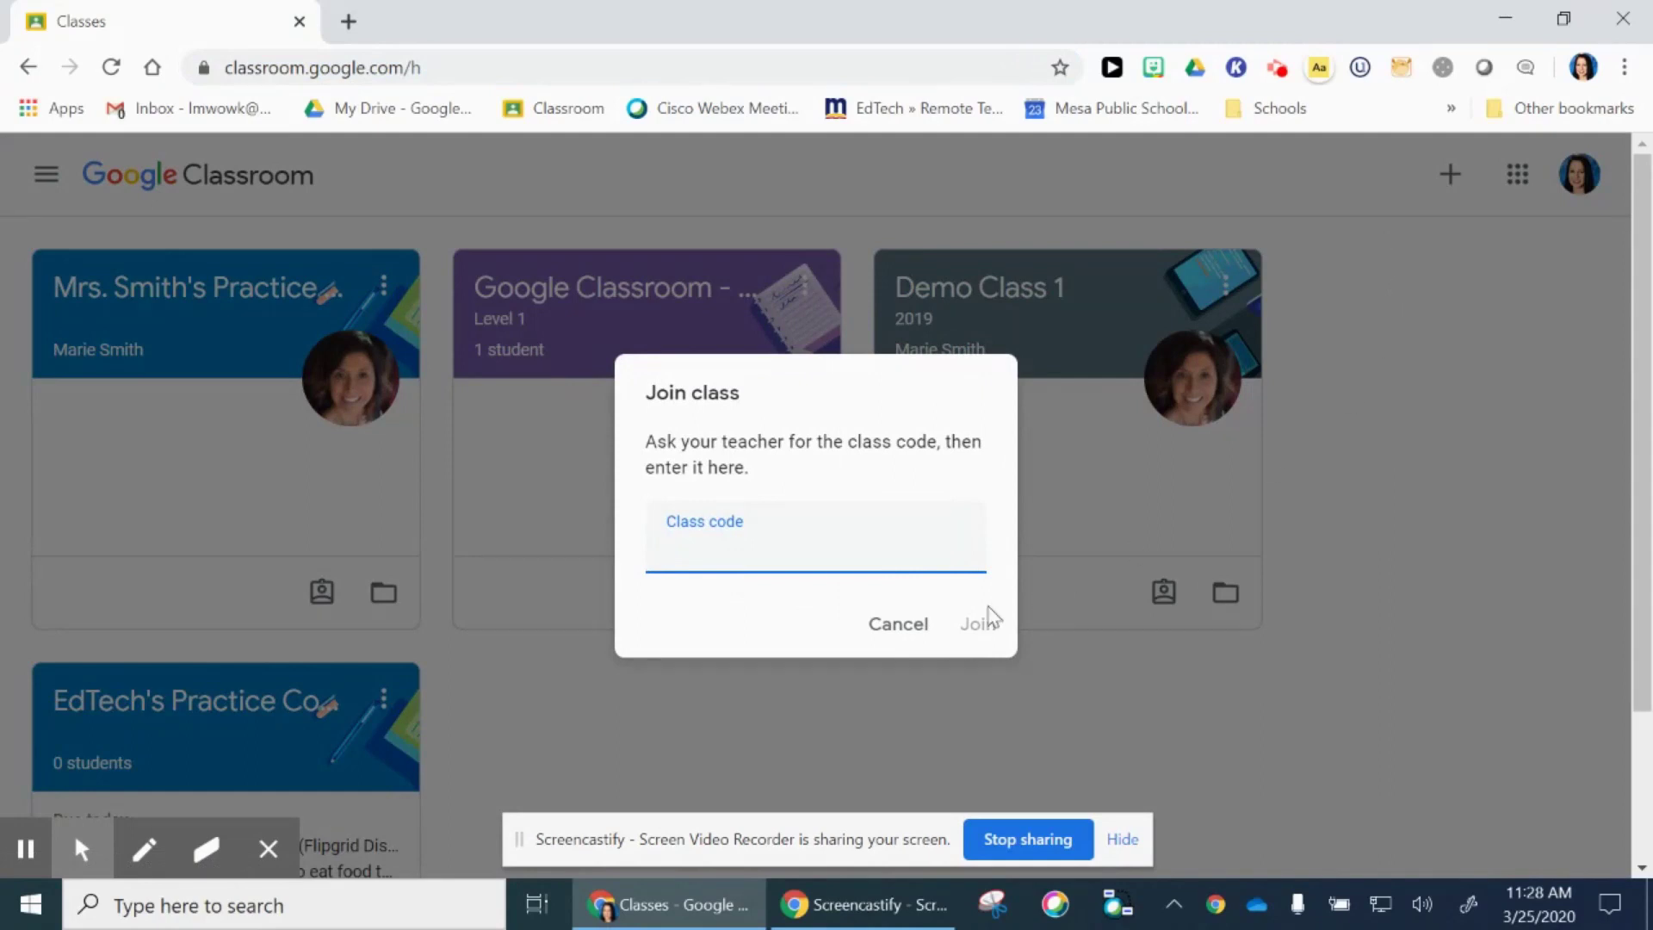
pyautogui.click(892, 636)
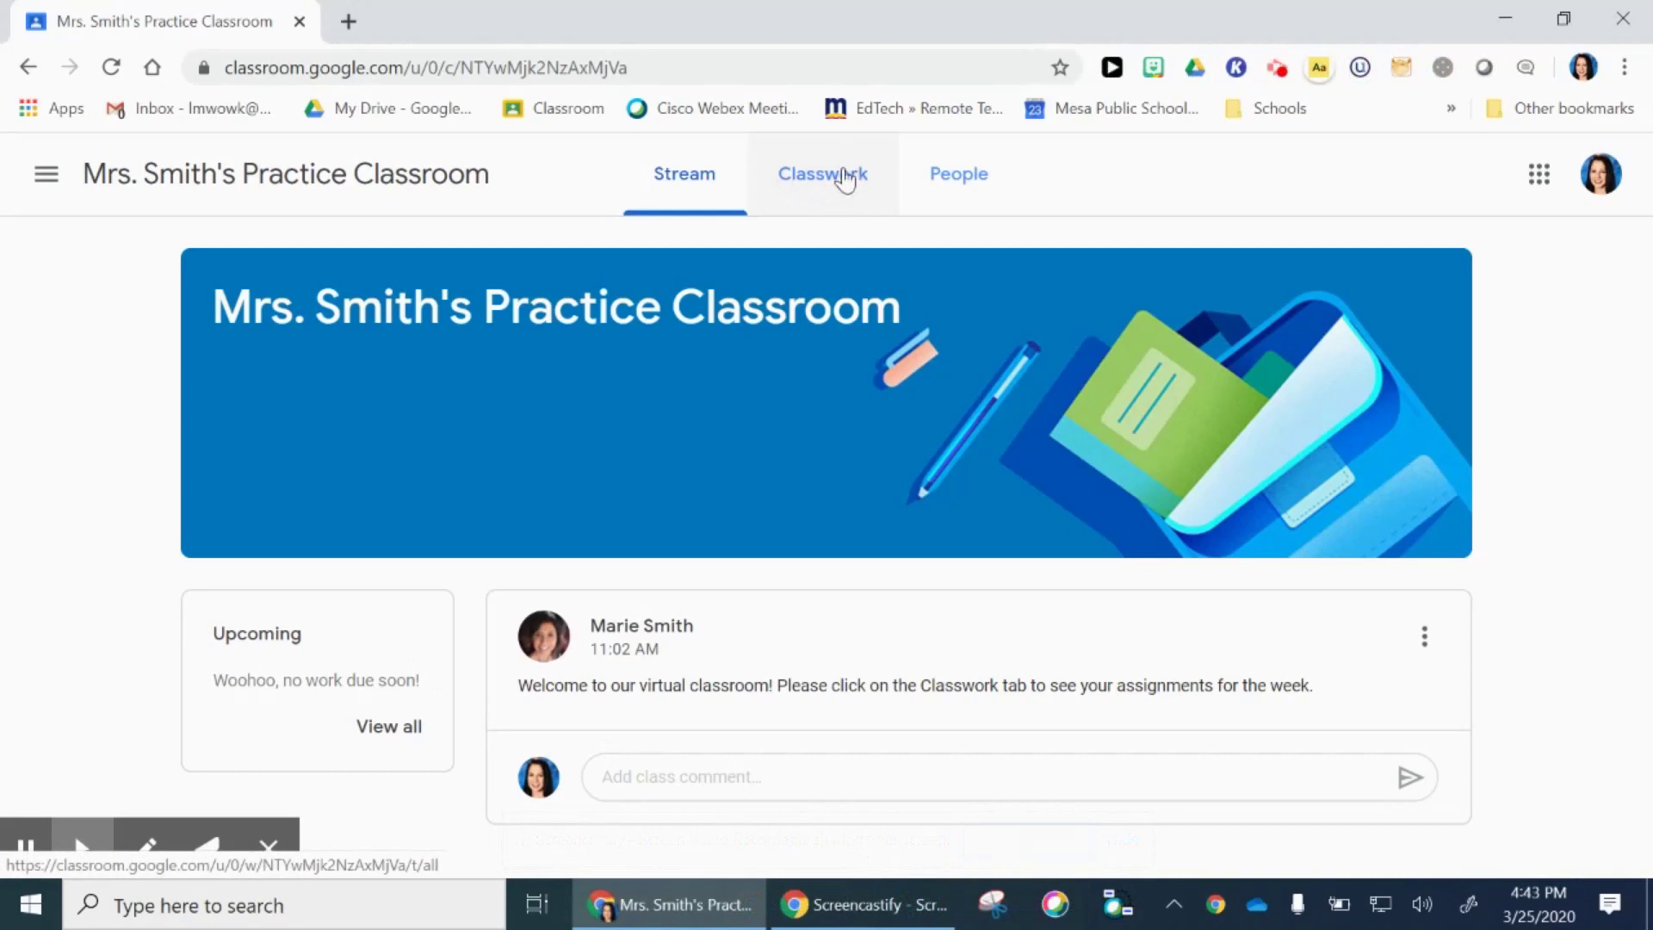
# Browse the Classwork list and show only the SAMPLE WEEK 0: 3/23-3/29 topic
pyautogui.click(845, 179)
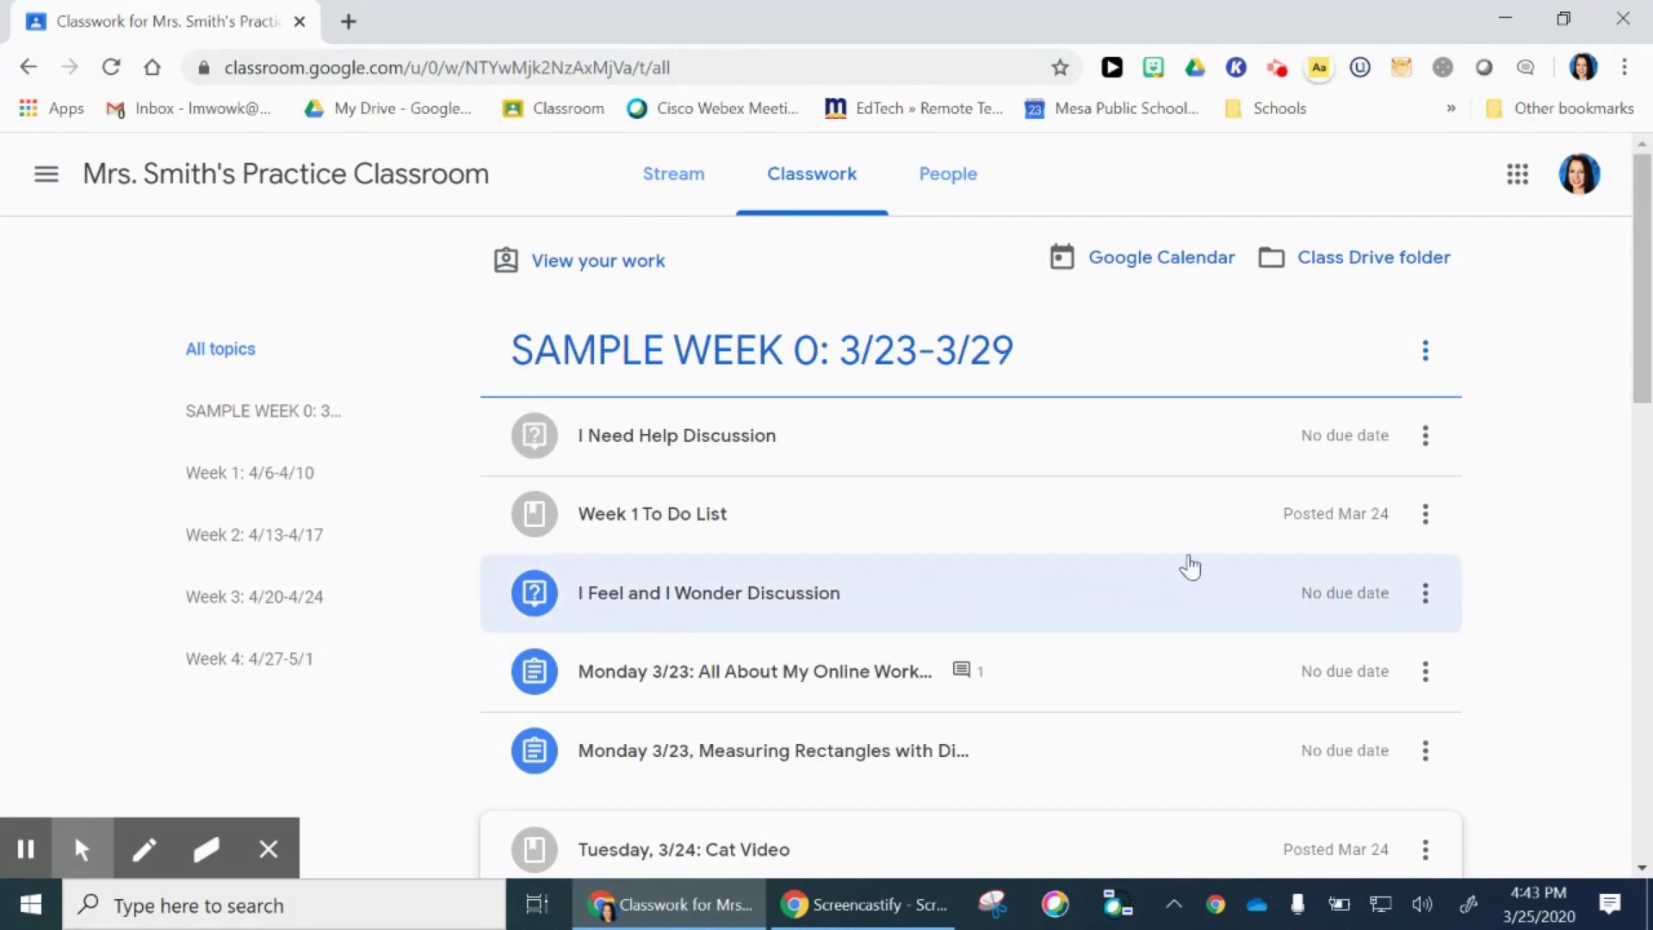
pyautogui.scroll(-3, 1191, 566)
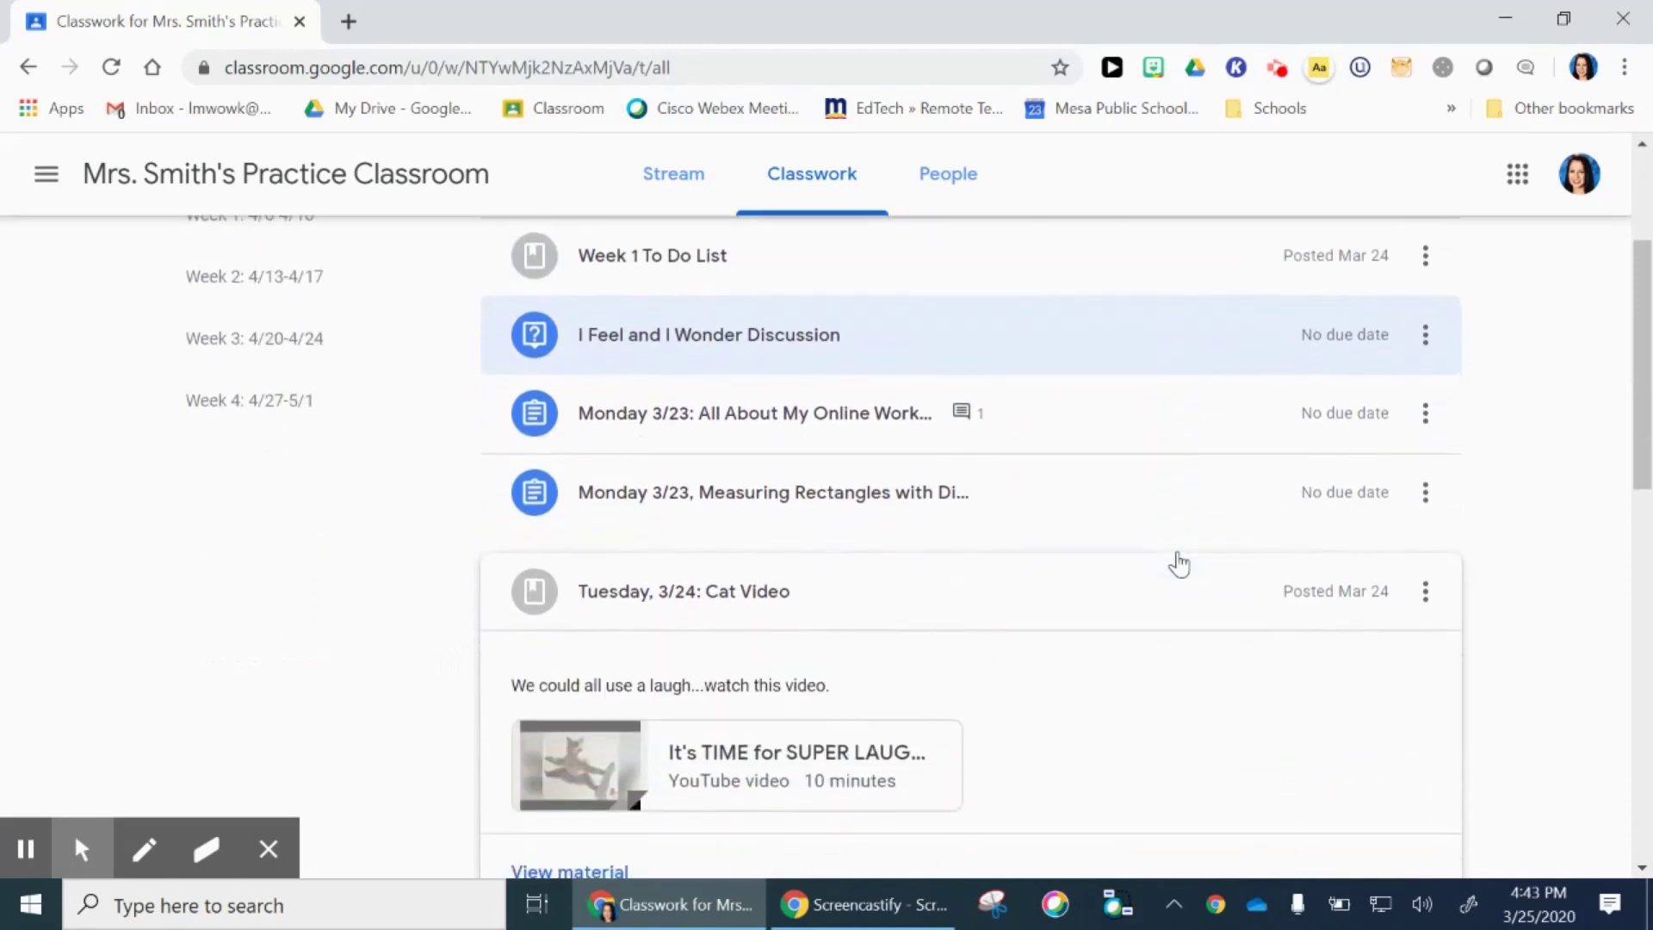
pyautogui.scroll(-6, 1179, 564)
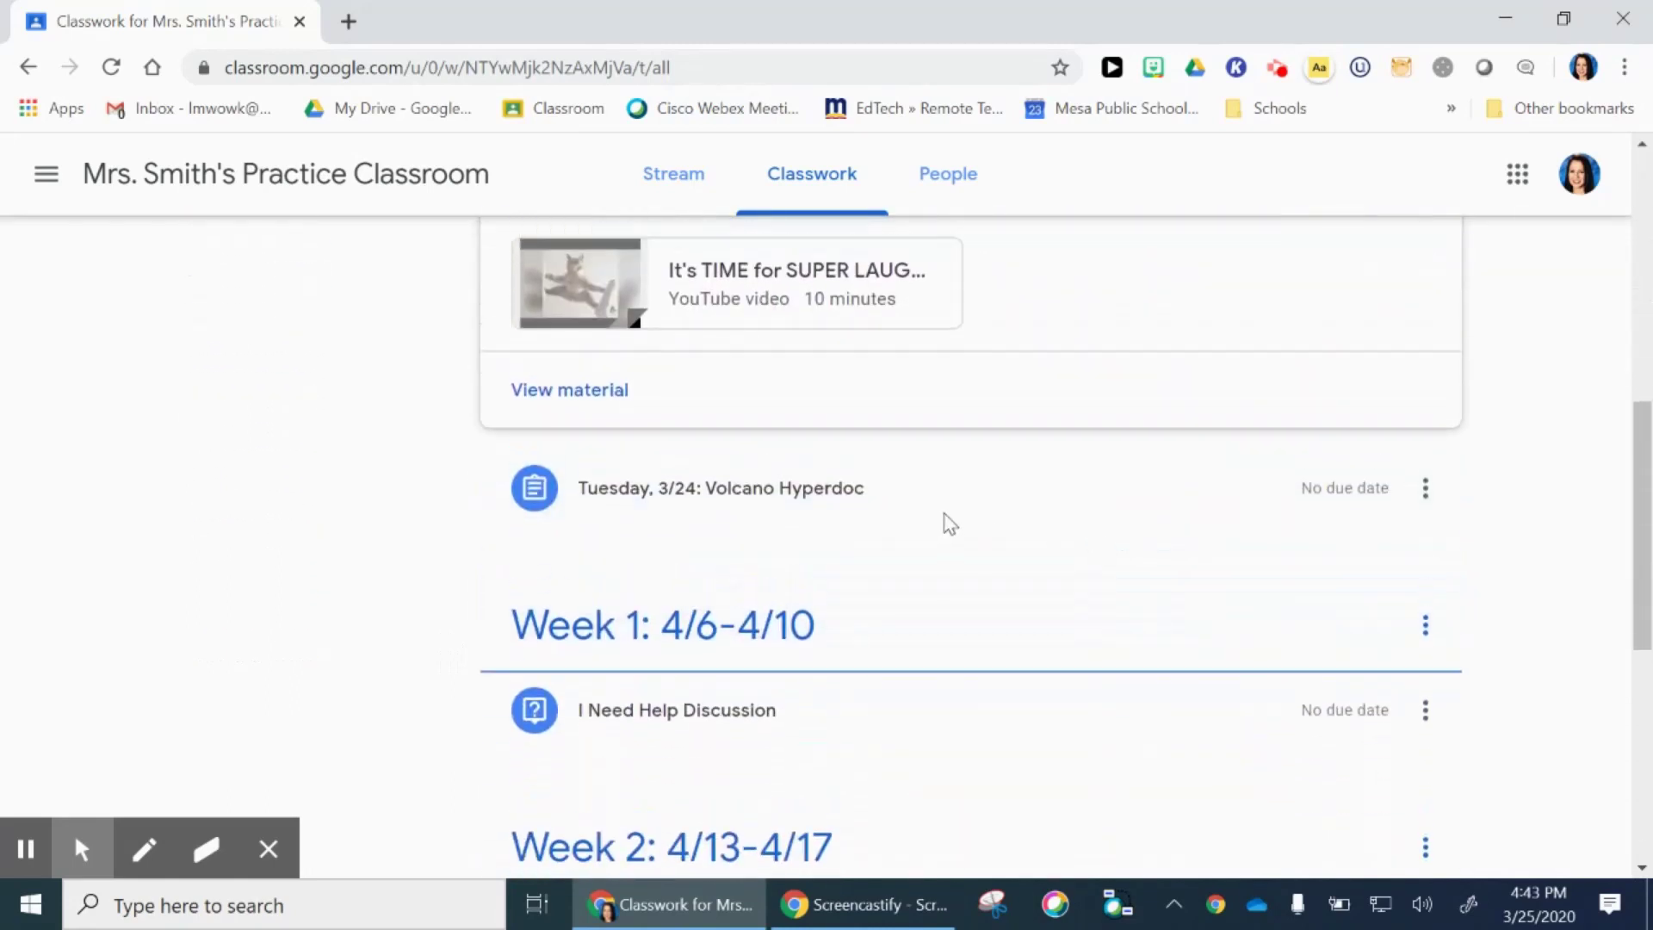
pyautogui.scroll(5, 947, 522)
pyautogui.scroll(4, 448, 452)
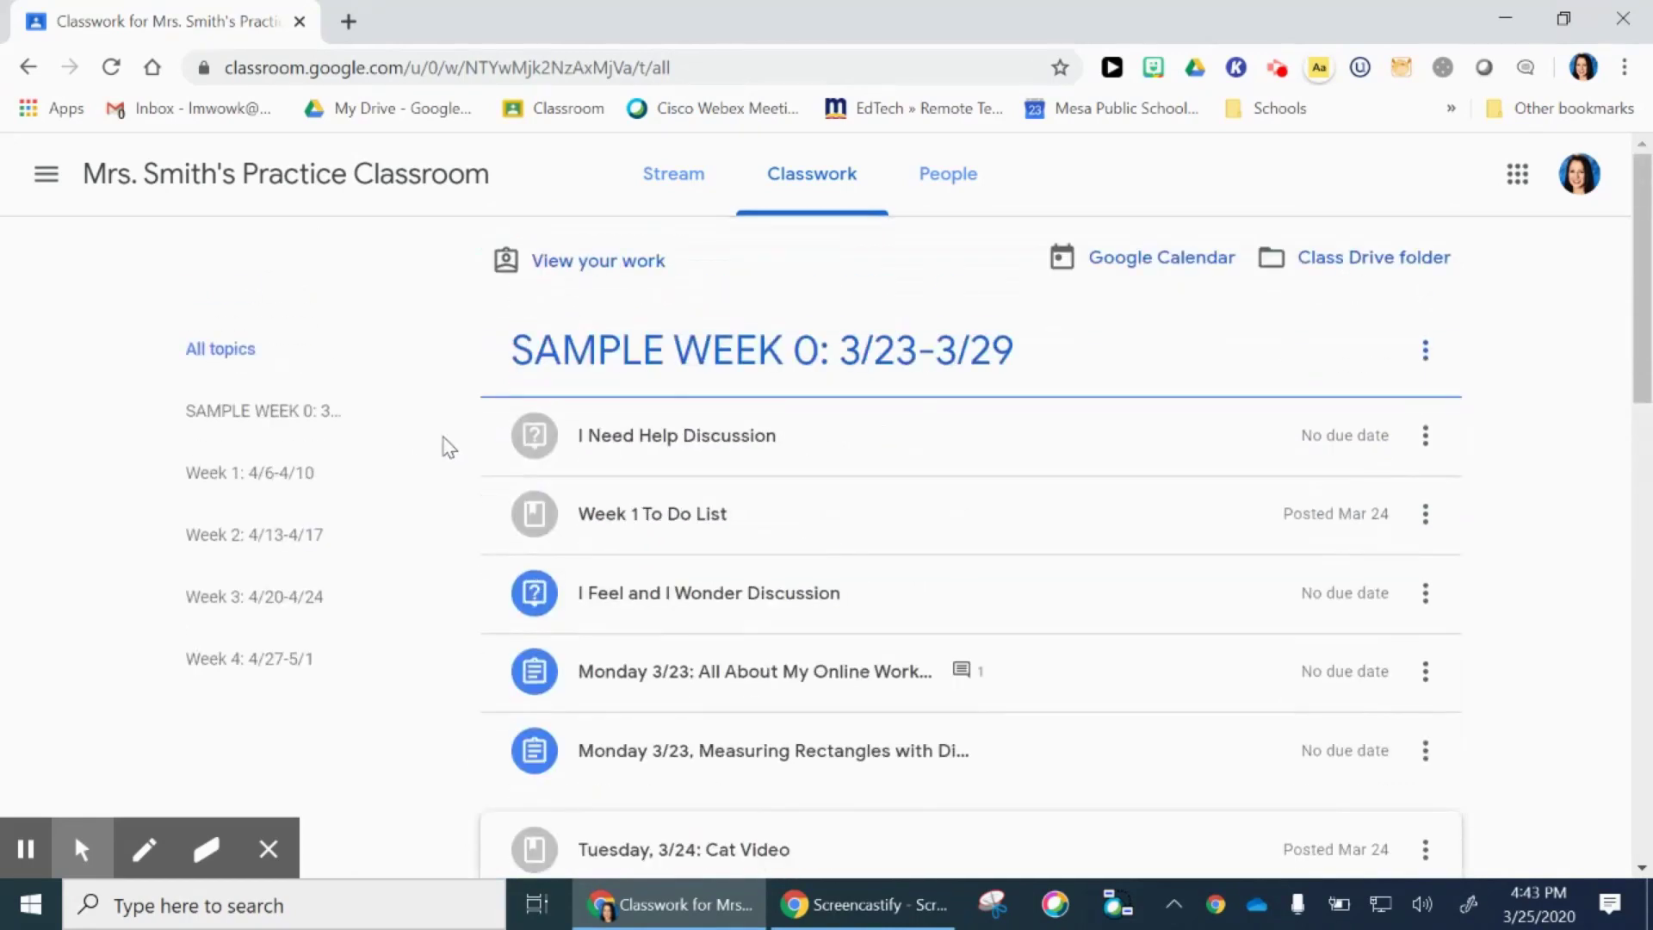
pyautogui.click(293, 420)
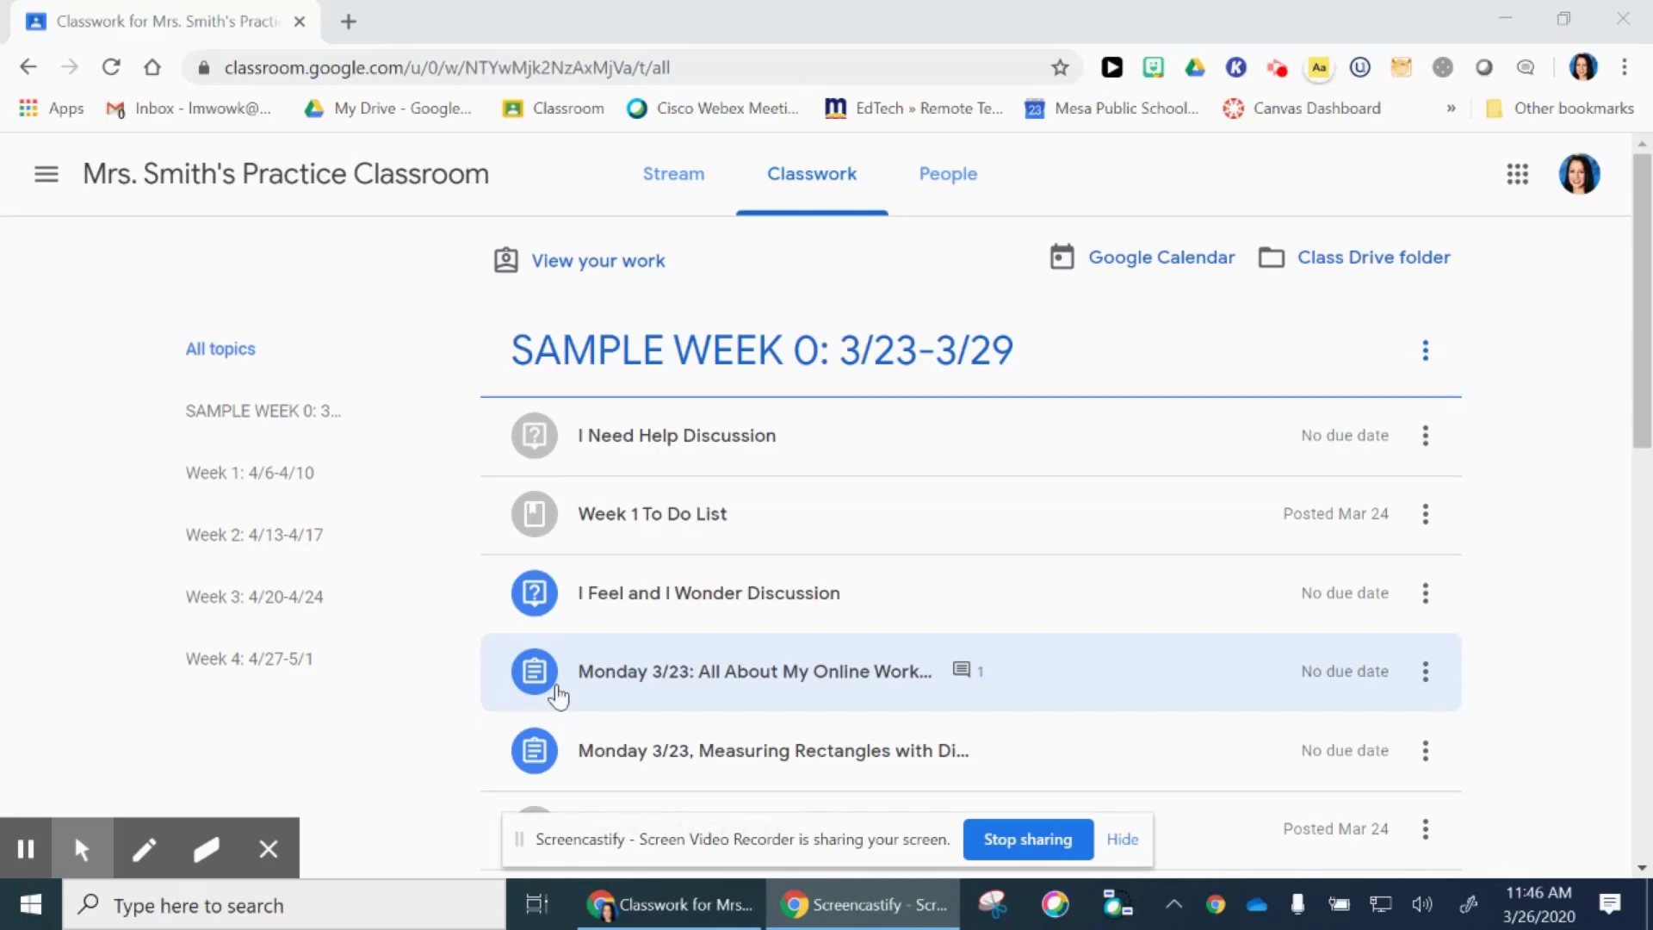
# Expand the Tuesday, 3/24: Volcano Hyperdoc assignment, review its details, and open its full page
pyautogui.scroll(-3, 557, 696)
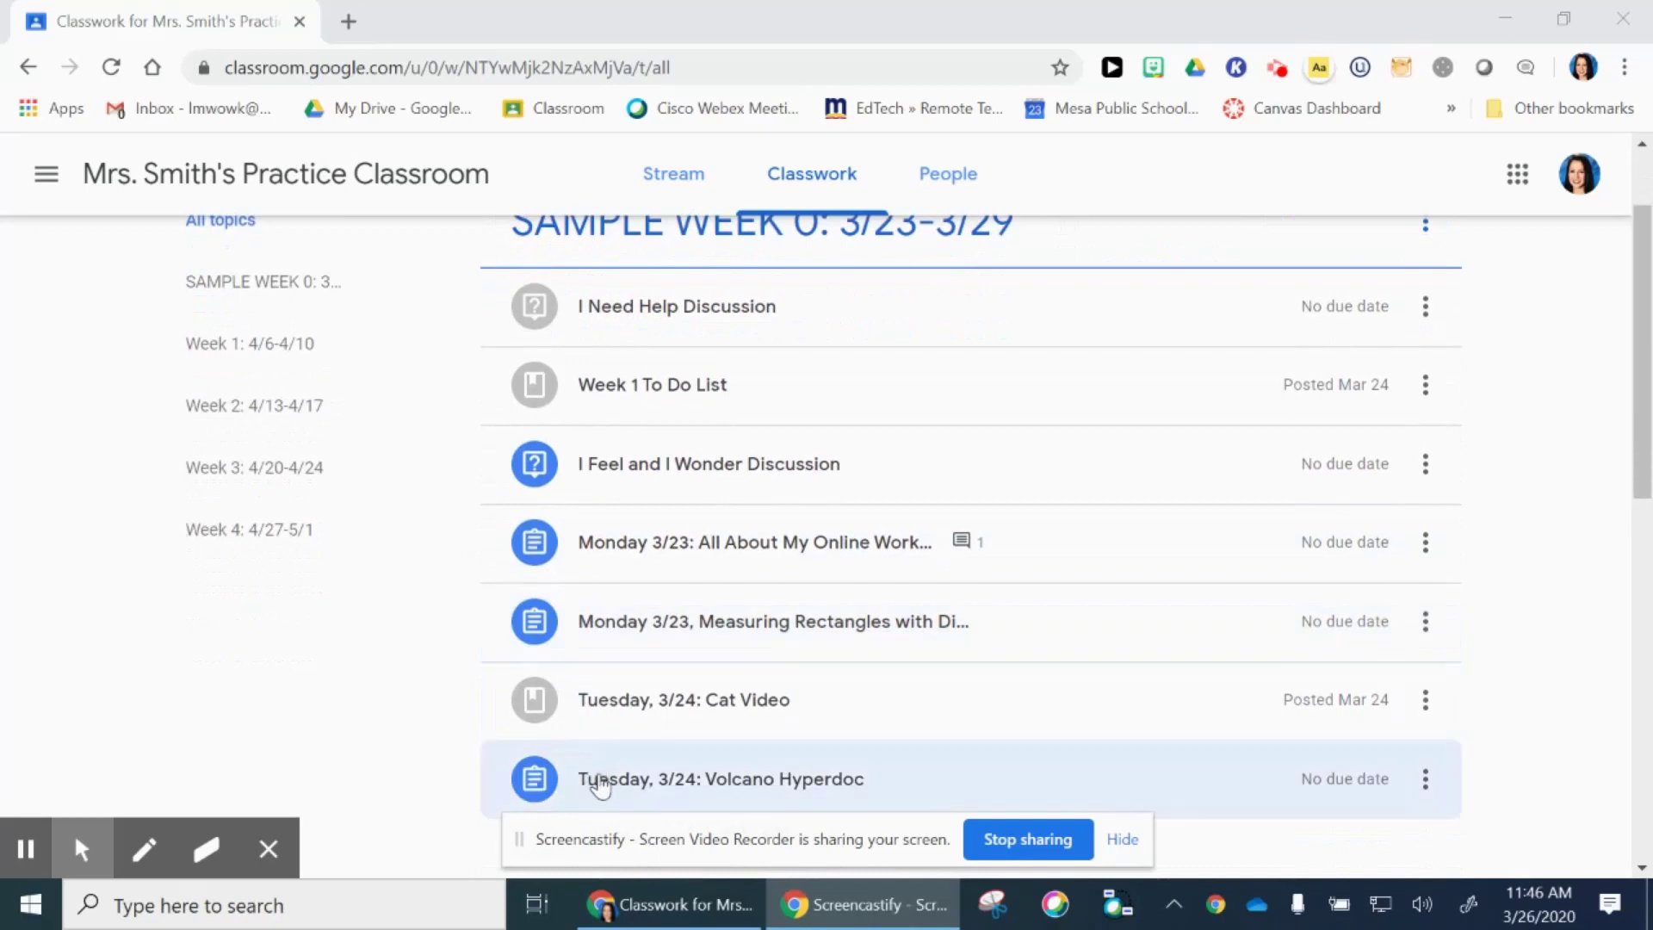
pyautogui.click(661, 661)
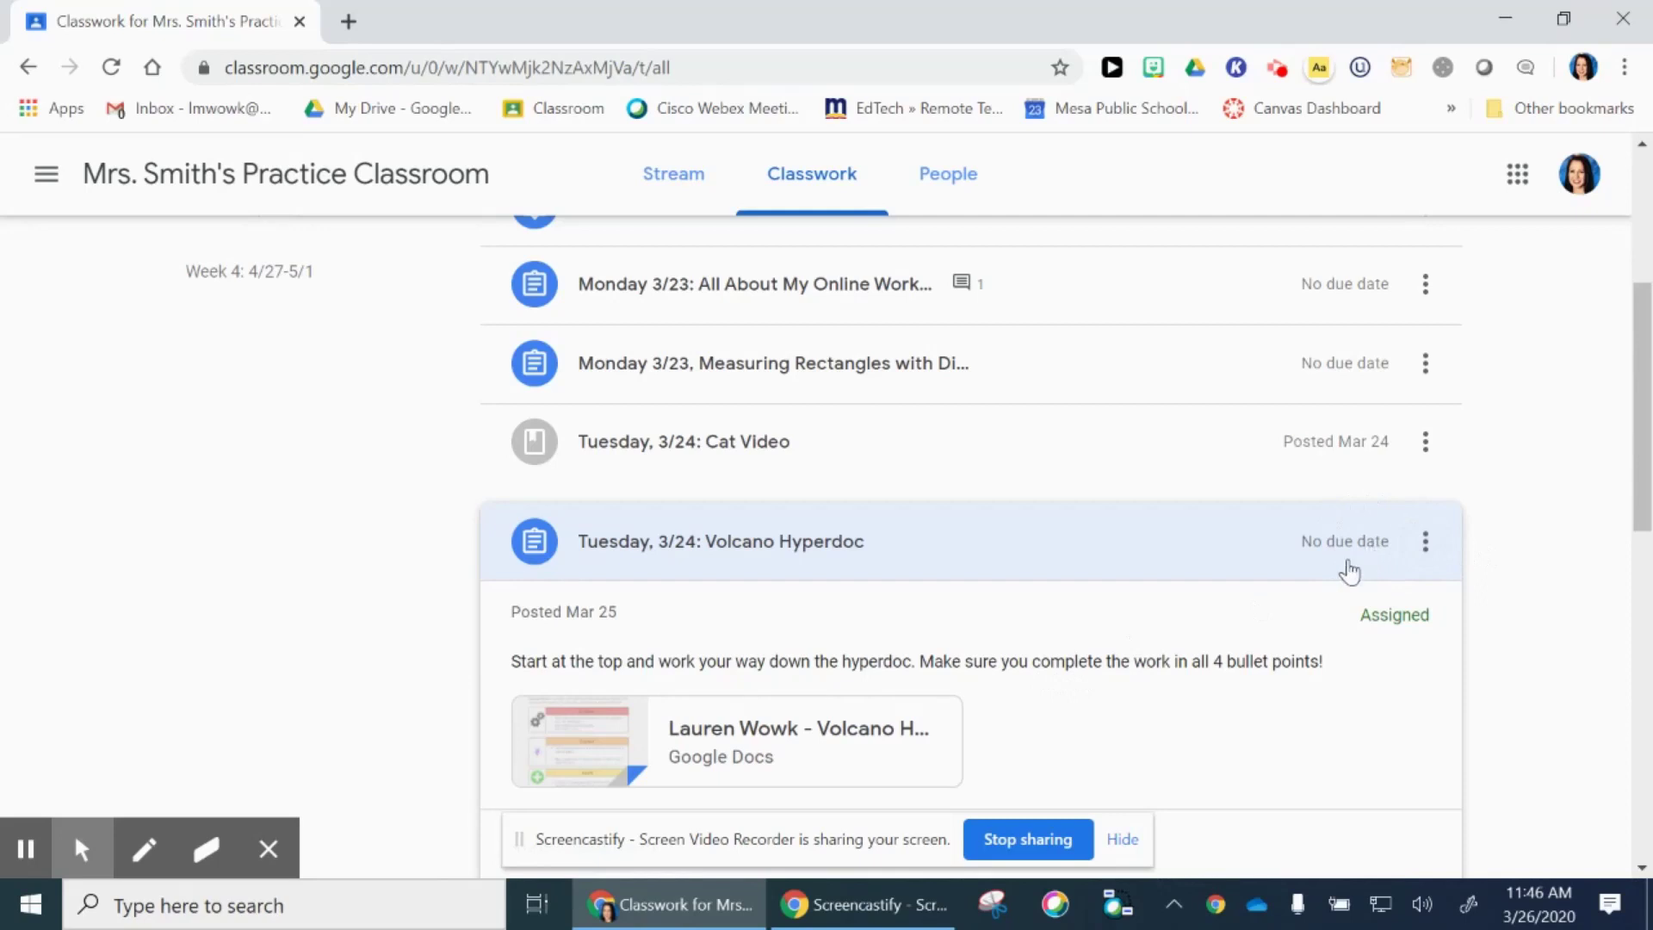
pyautogui.scroll(-2, 551, 586)
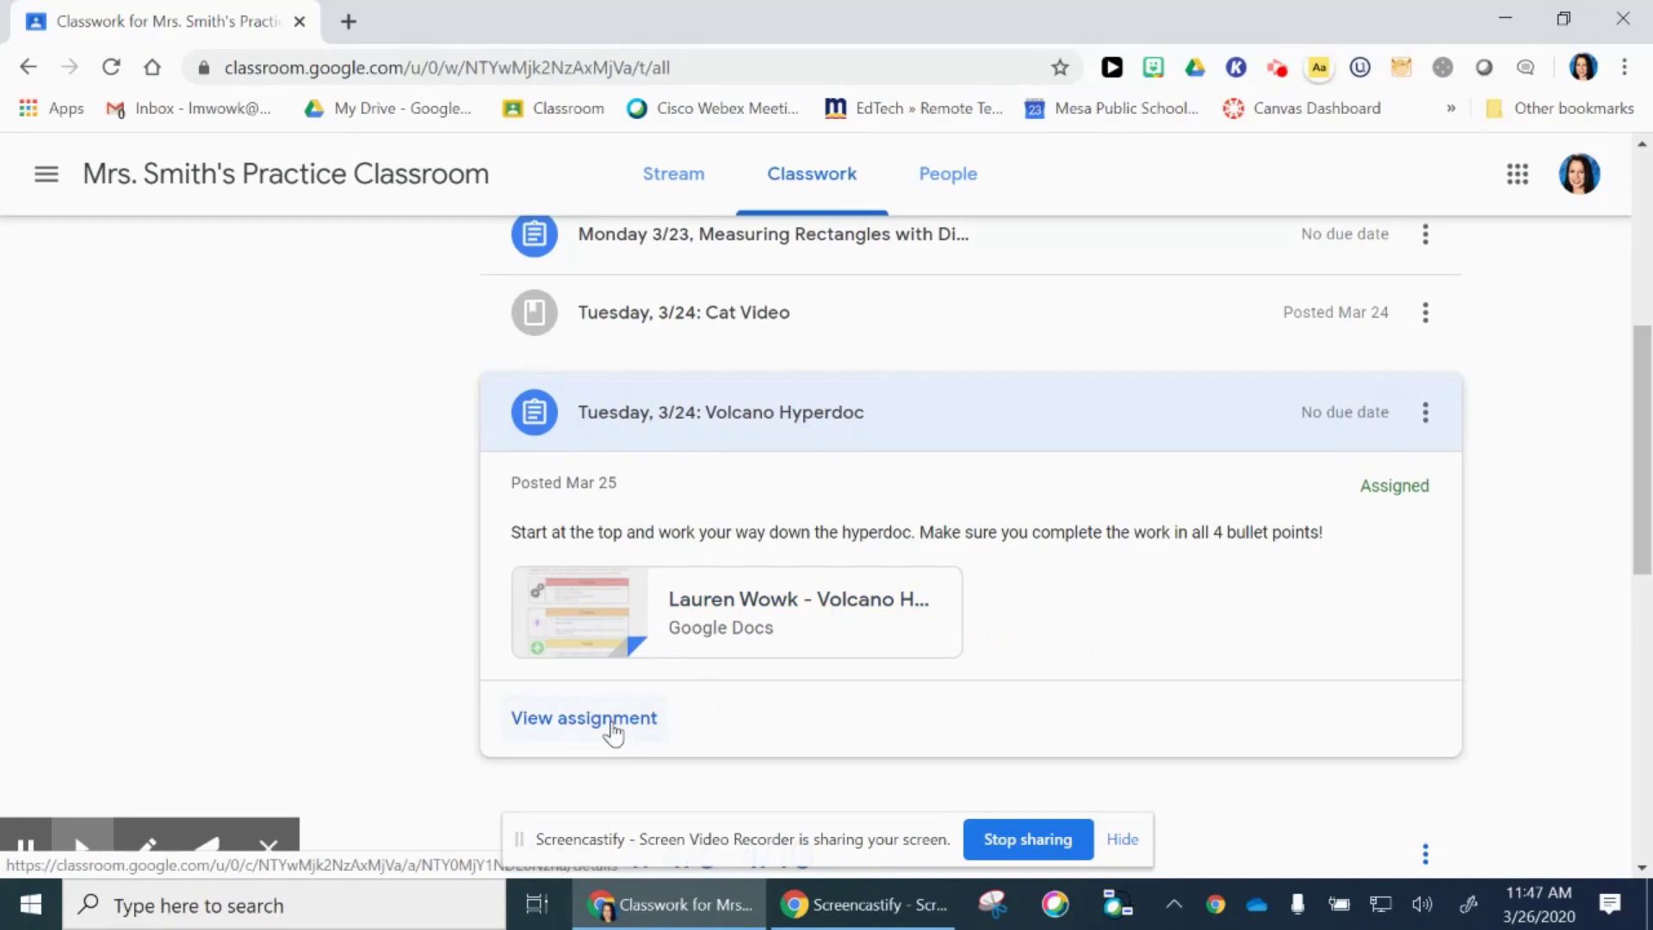
pyautogui.click(613, 732)
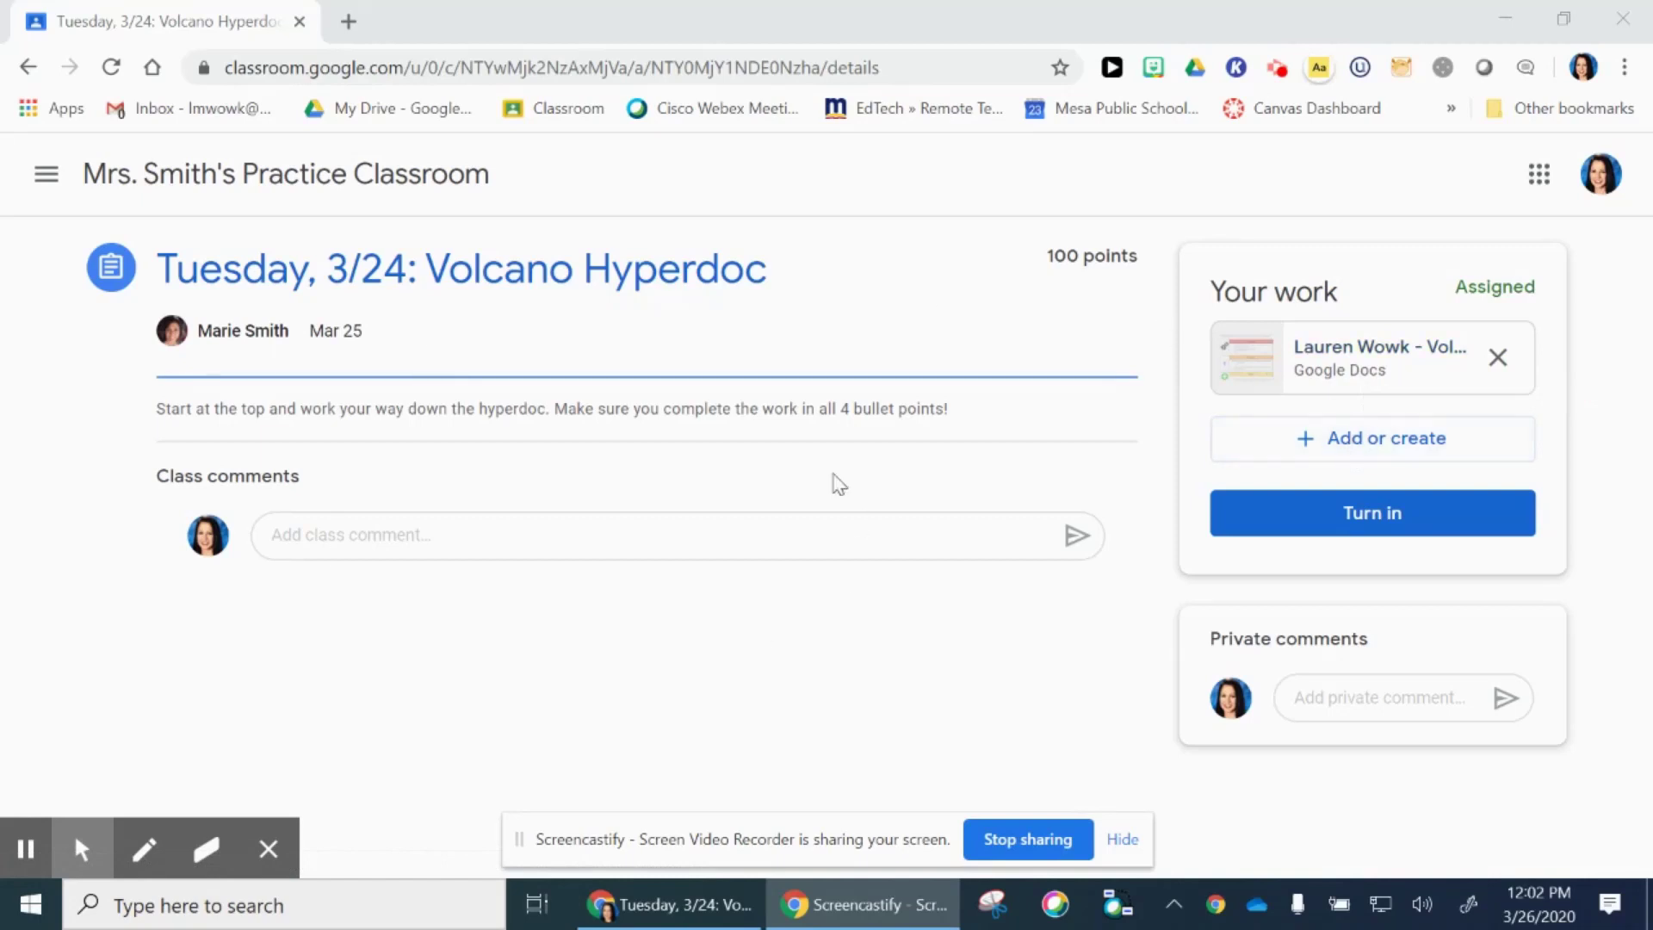
# View the Add or create attachment options, then dismiss the list
pyautogui.click(1379, 443)
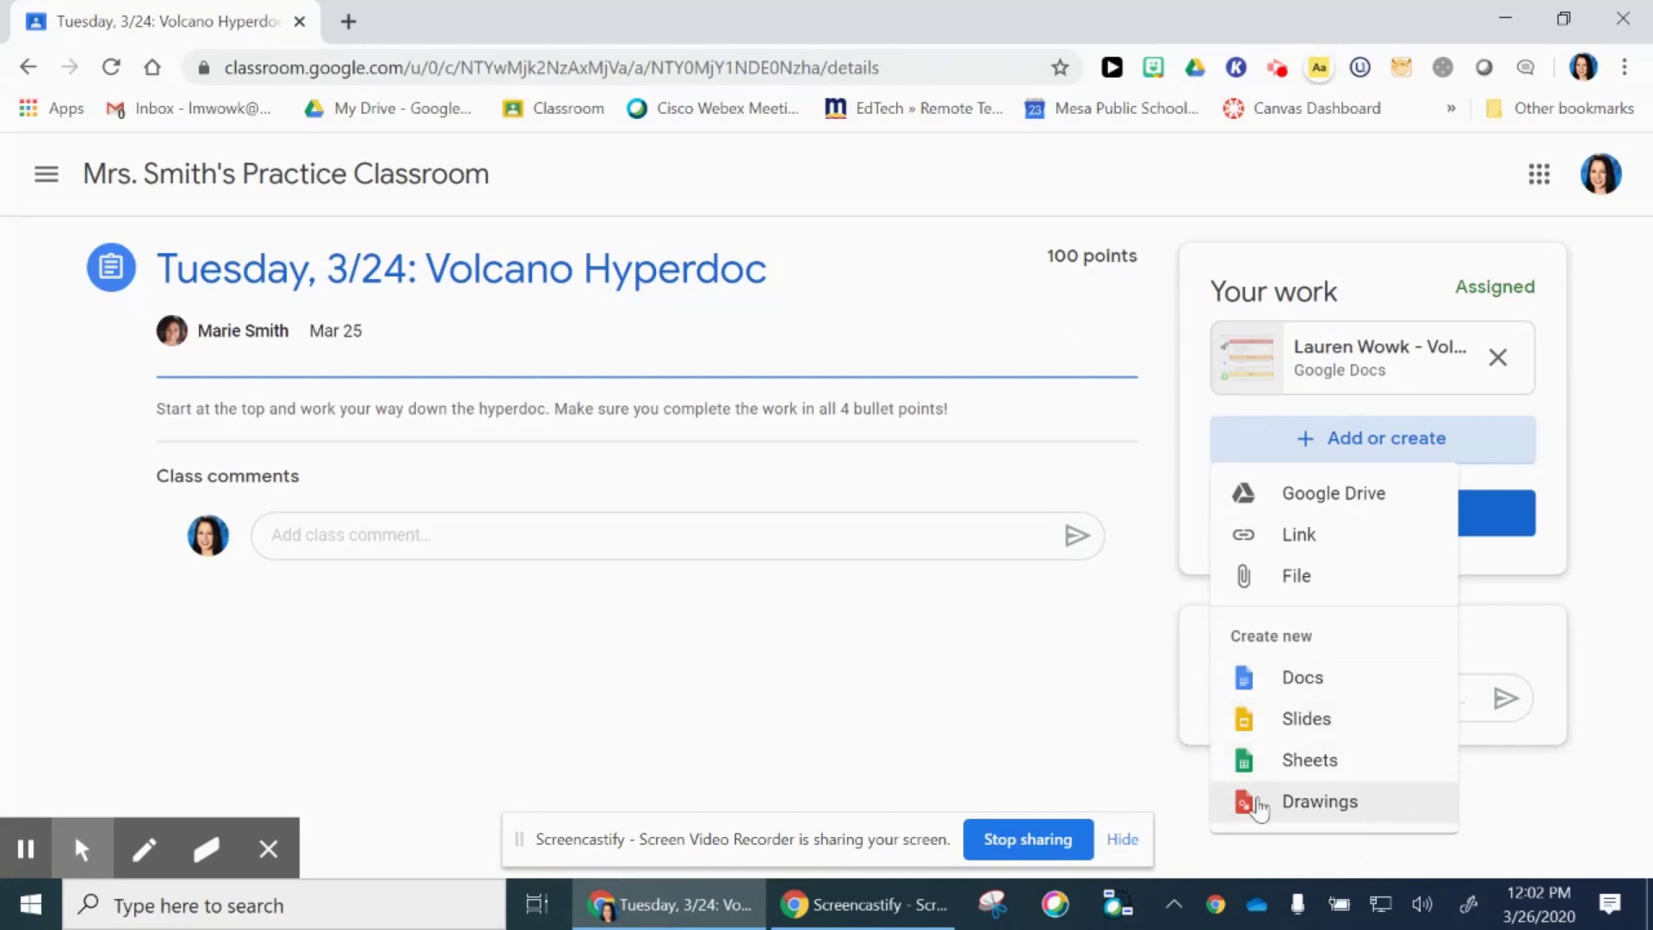
pyautogui.click(1009, 754)
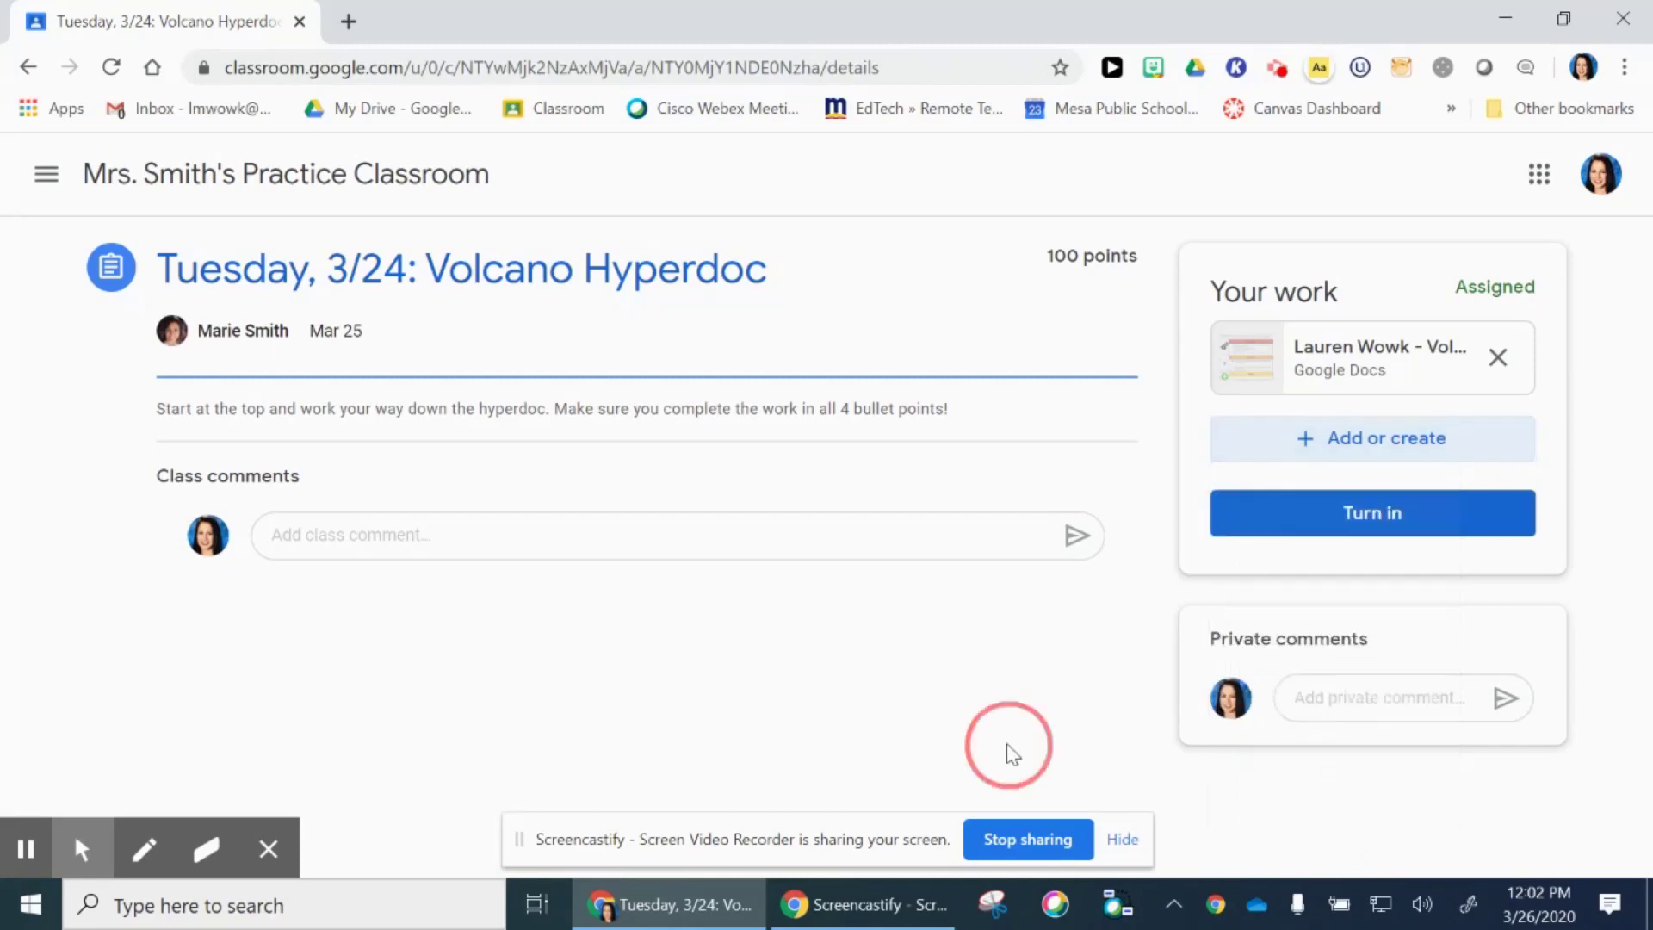
# Focus the Private comments box, then open the attached Volcano Hyperdoc Google Doc
pyautogui.click(1377, 696)
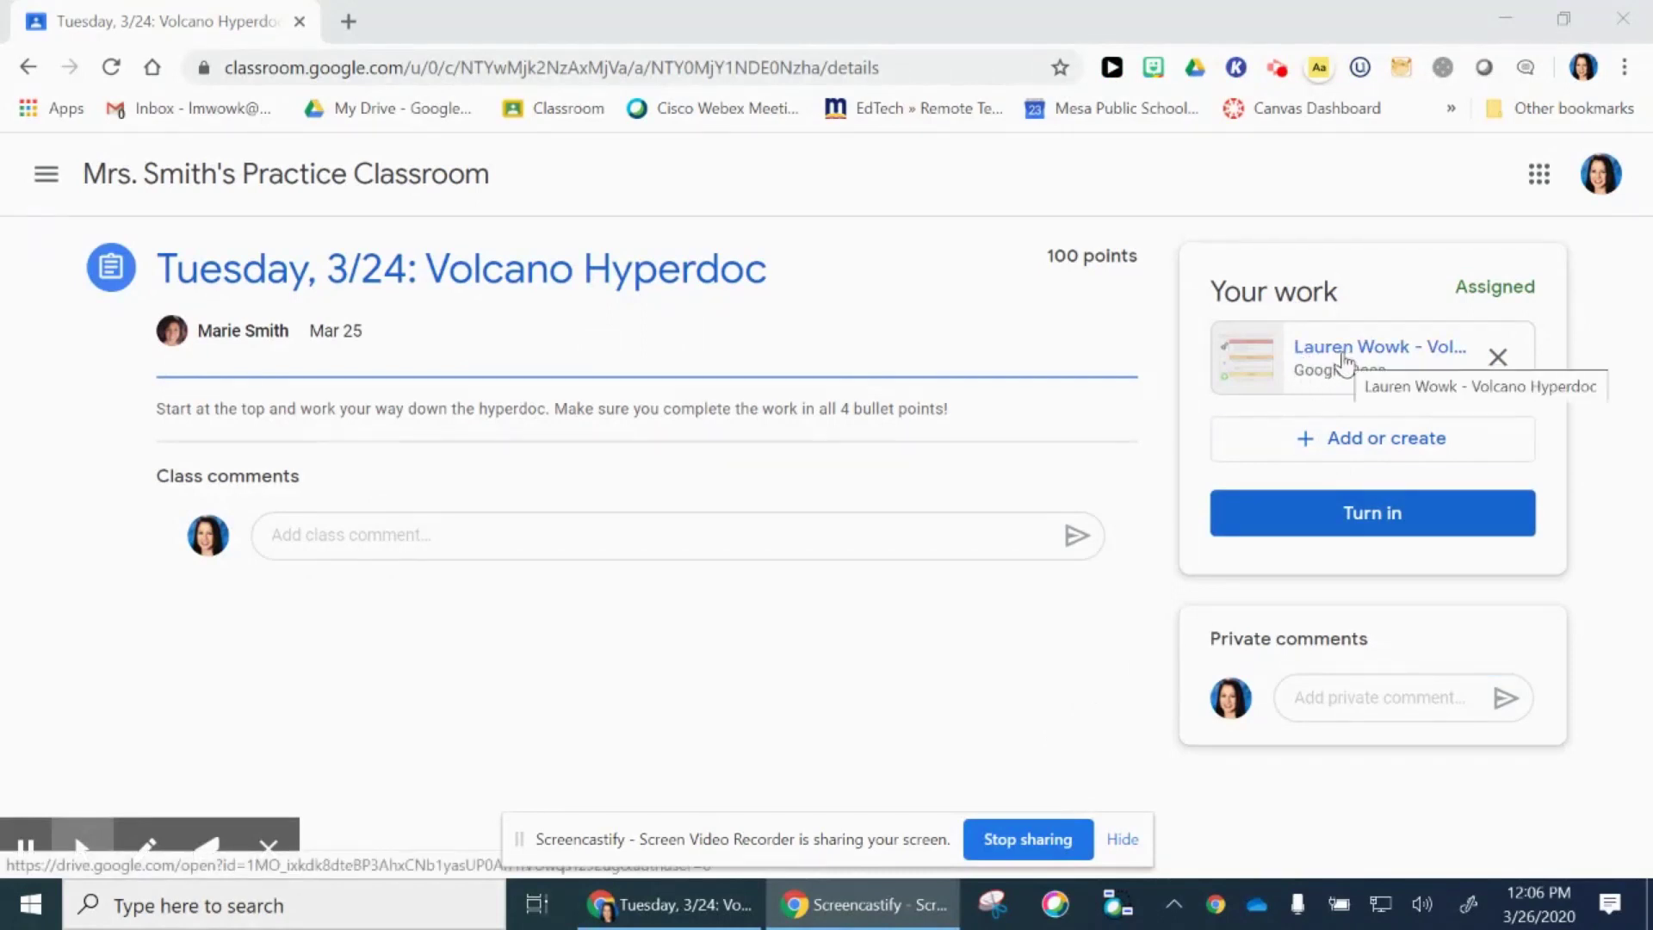
pyautogui.click(1344, 360)
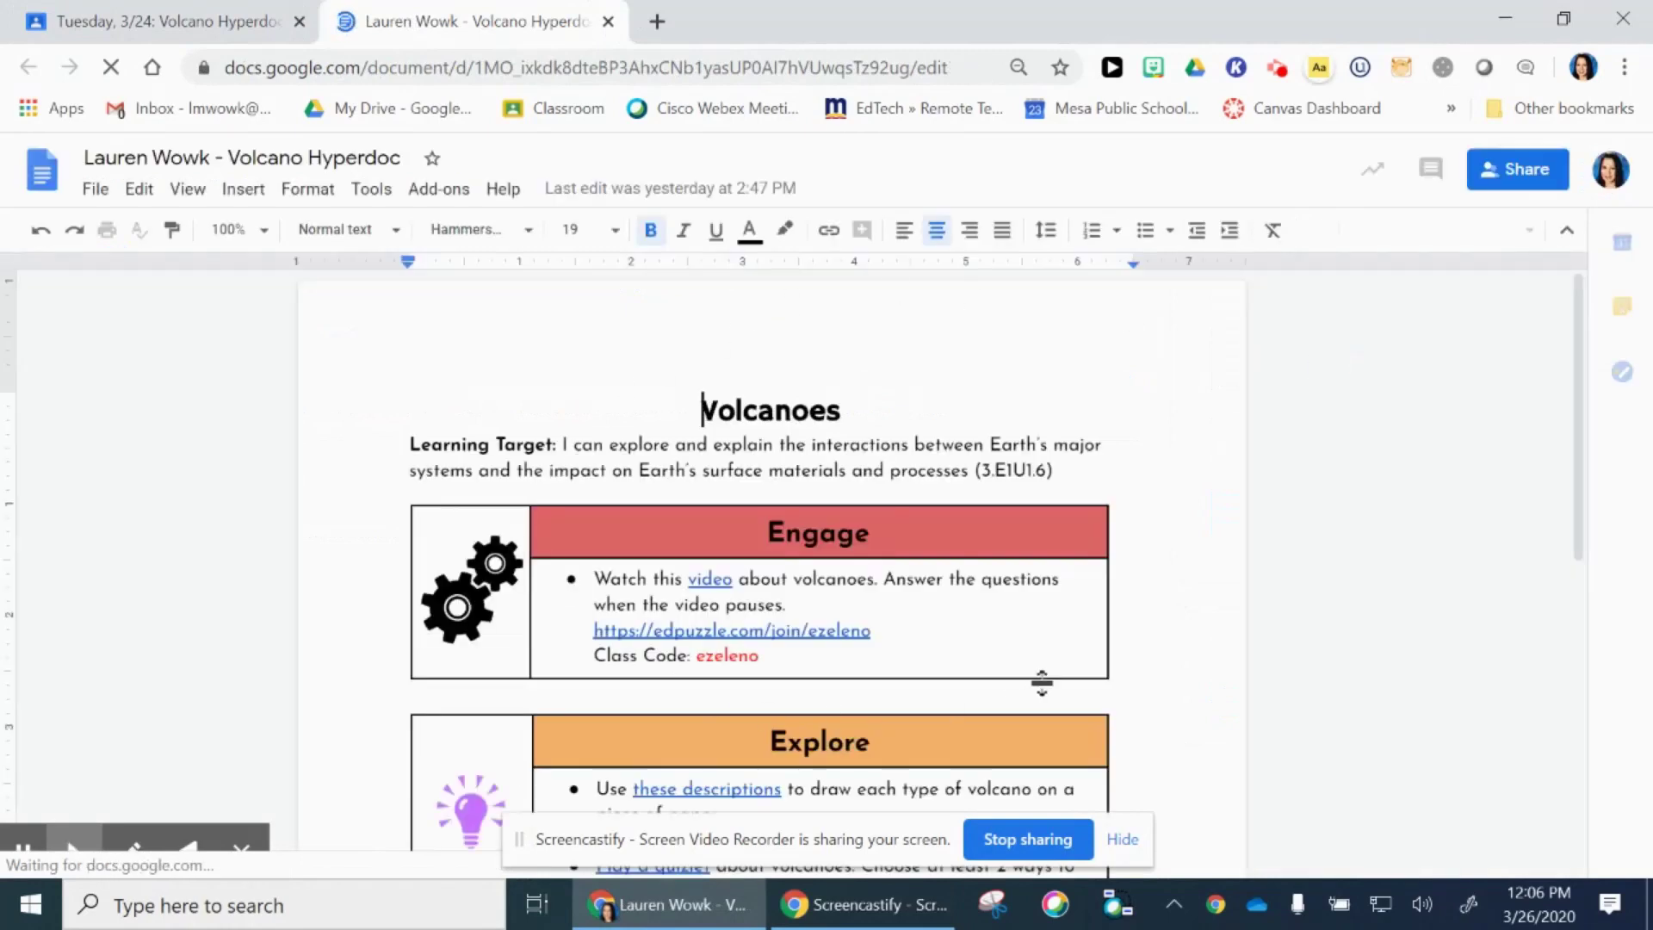
# Scroll through the Volcano Hyperdoc document to check its Engage and Explore sections
pyautogui.scroll(-2, 1044, 680)
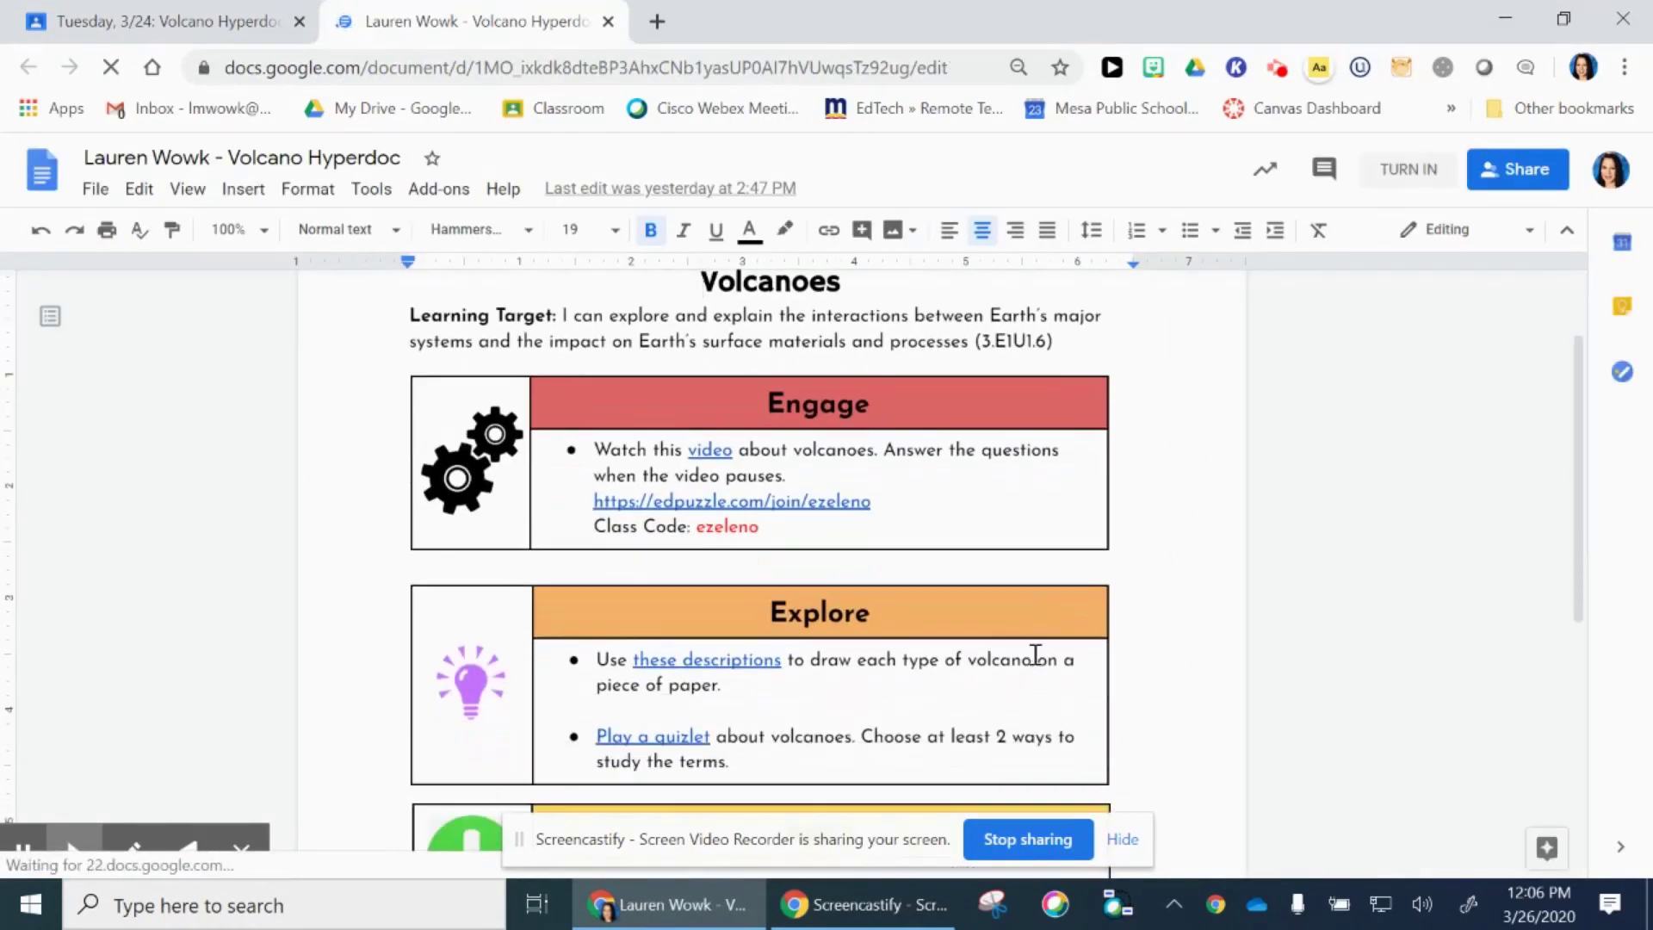
pyautogui.scroll(-2, 1036, 654)
pyautogui.scroll(4, 1038, 652)
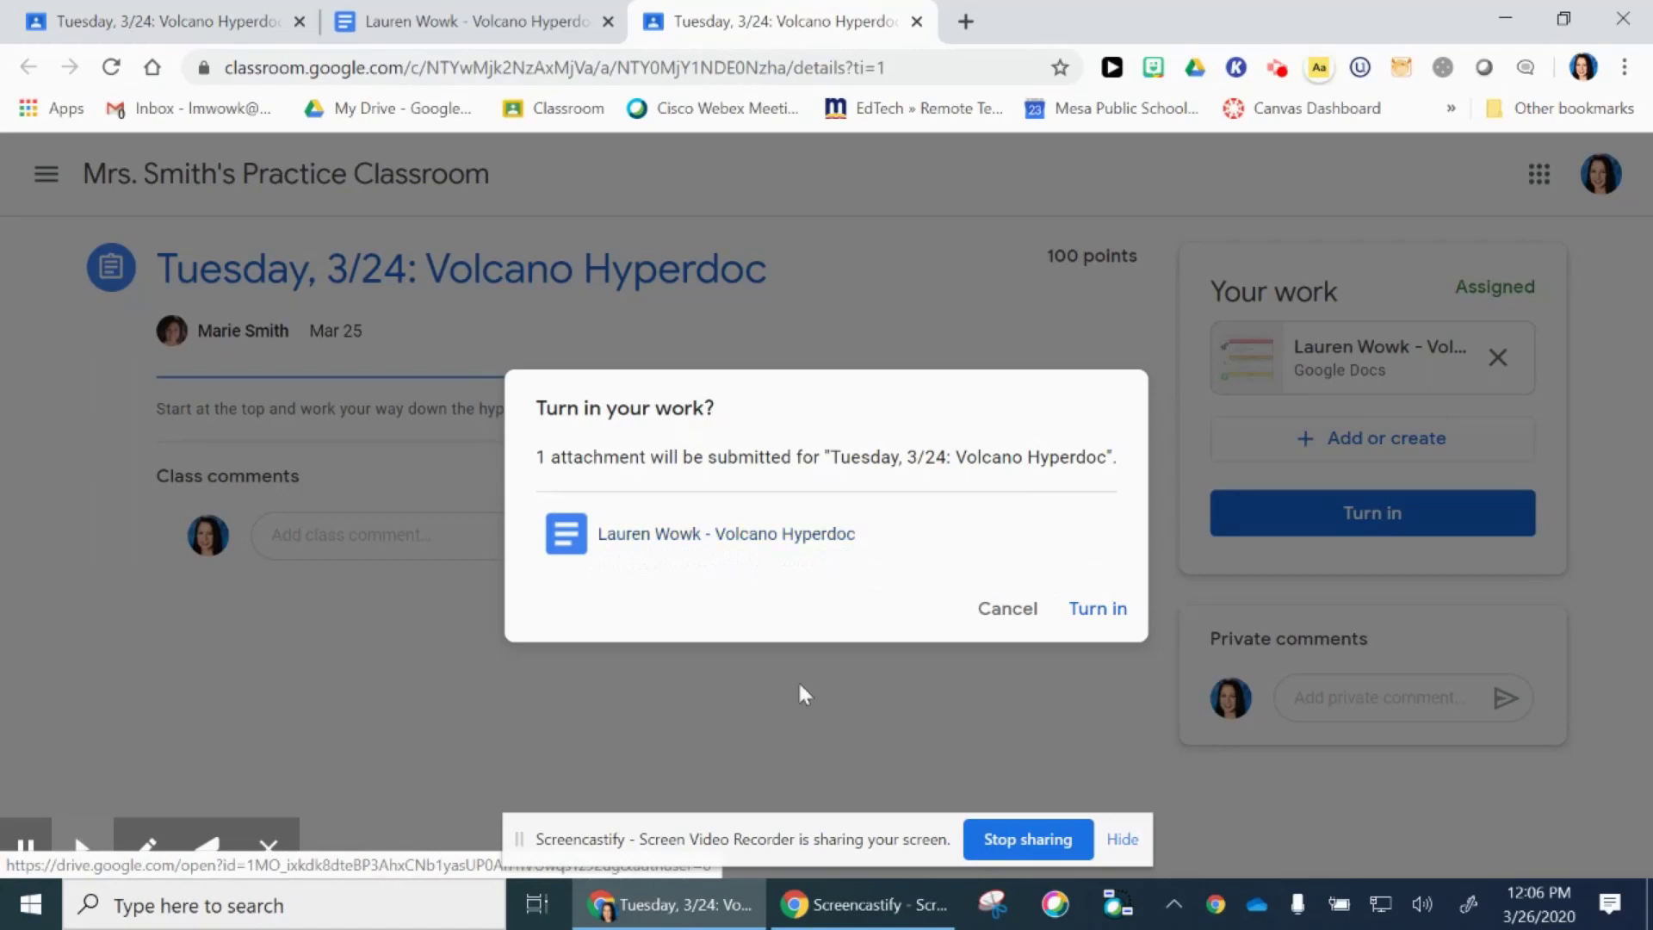
# Turn in the Volcano Hyperdoc with its one attachment, then begin unsubmitting it
pyautogui.click(1110, 613)
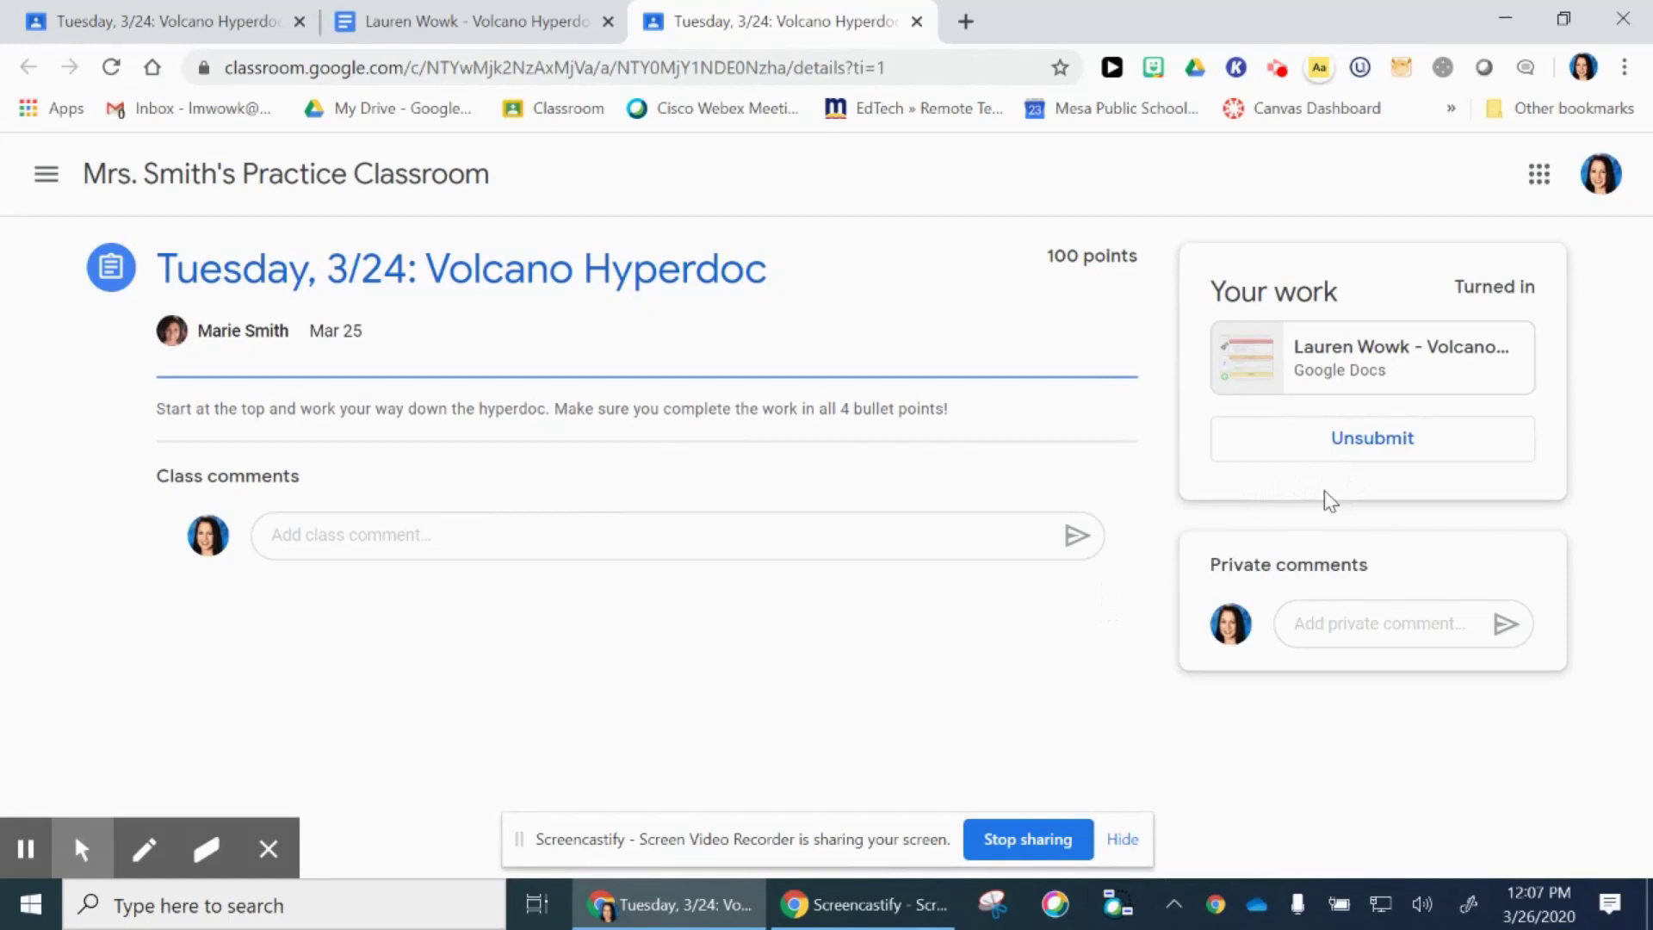
pyautogui.click(1369, 444)
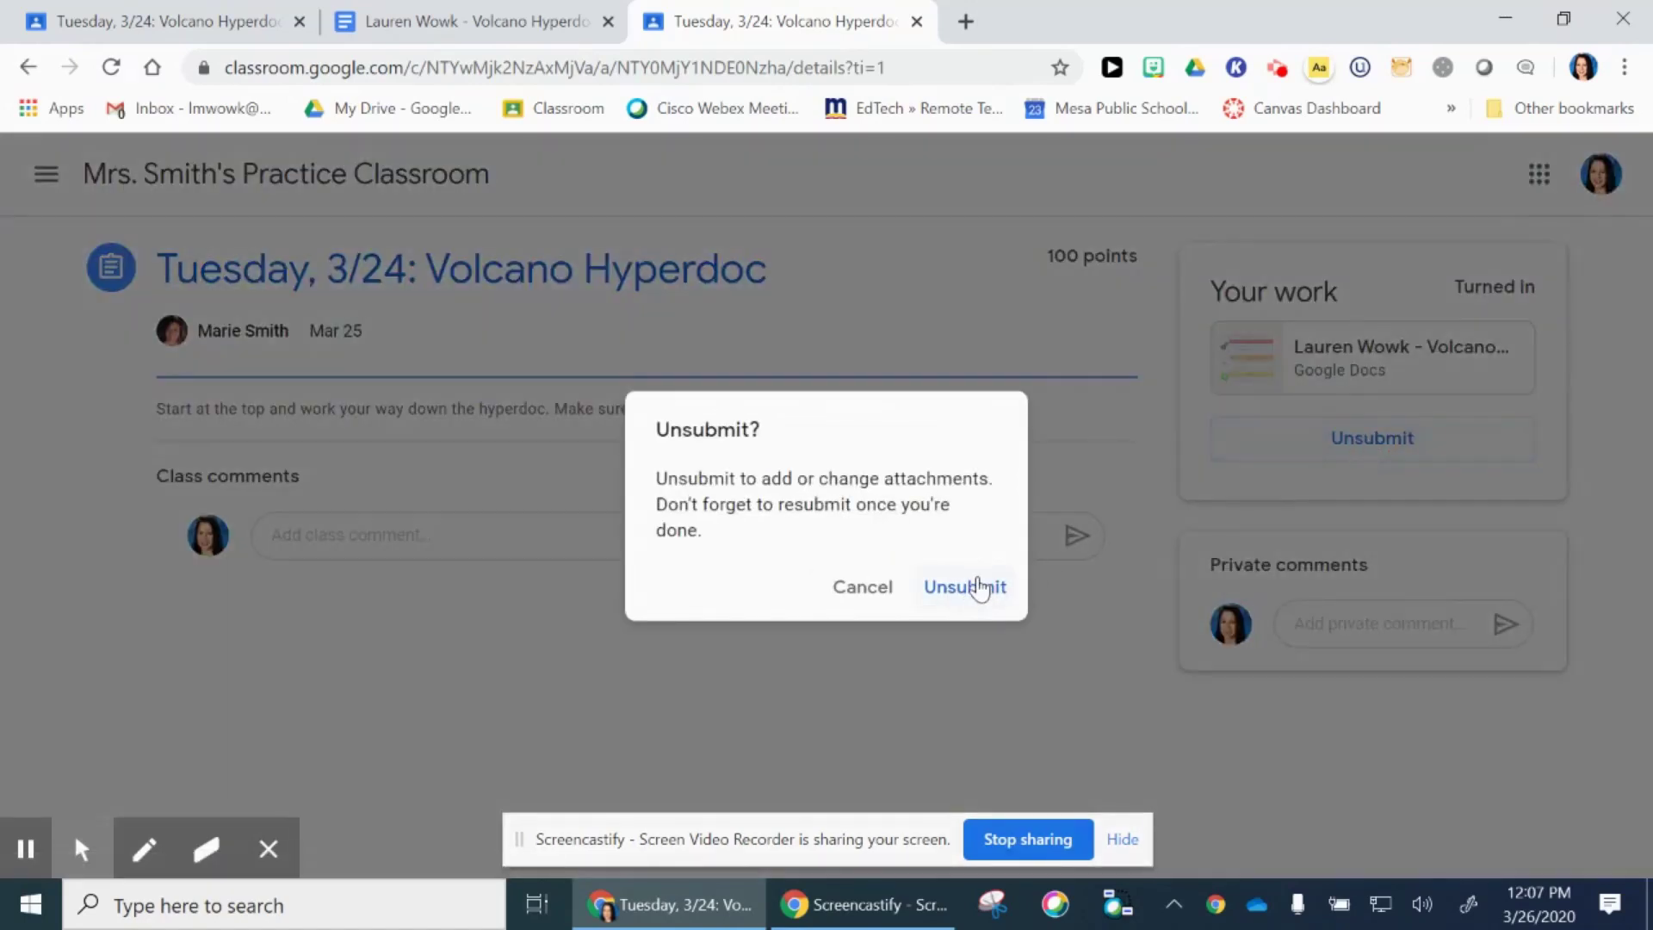
# Confirm unsubmitting the Volcano Hyperdoc so it returns to Assigned
pyautogui.click(980, 587)
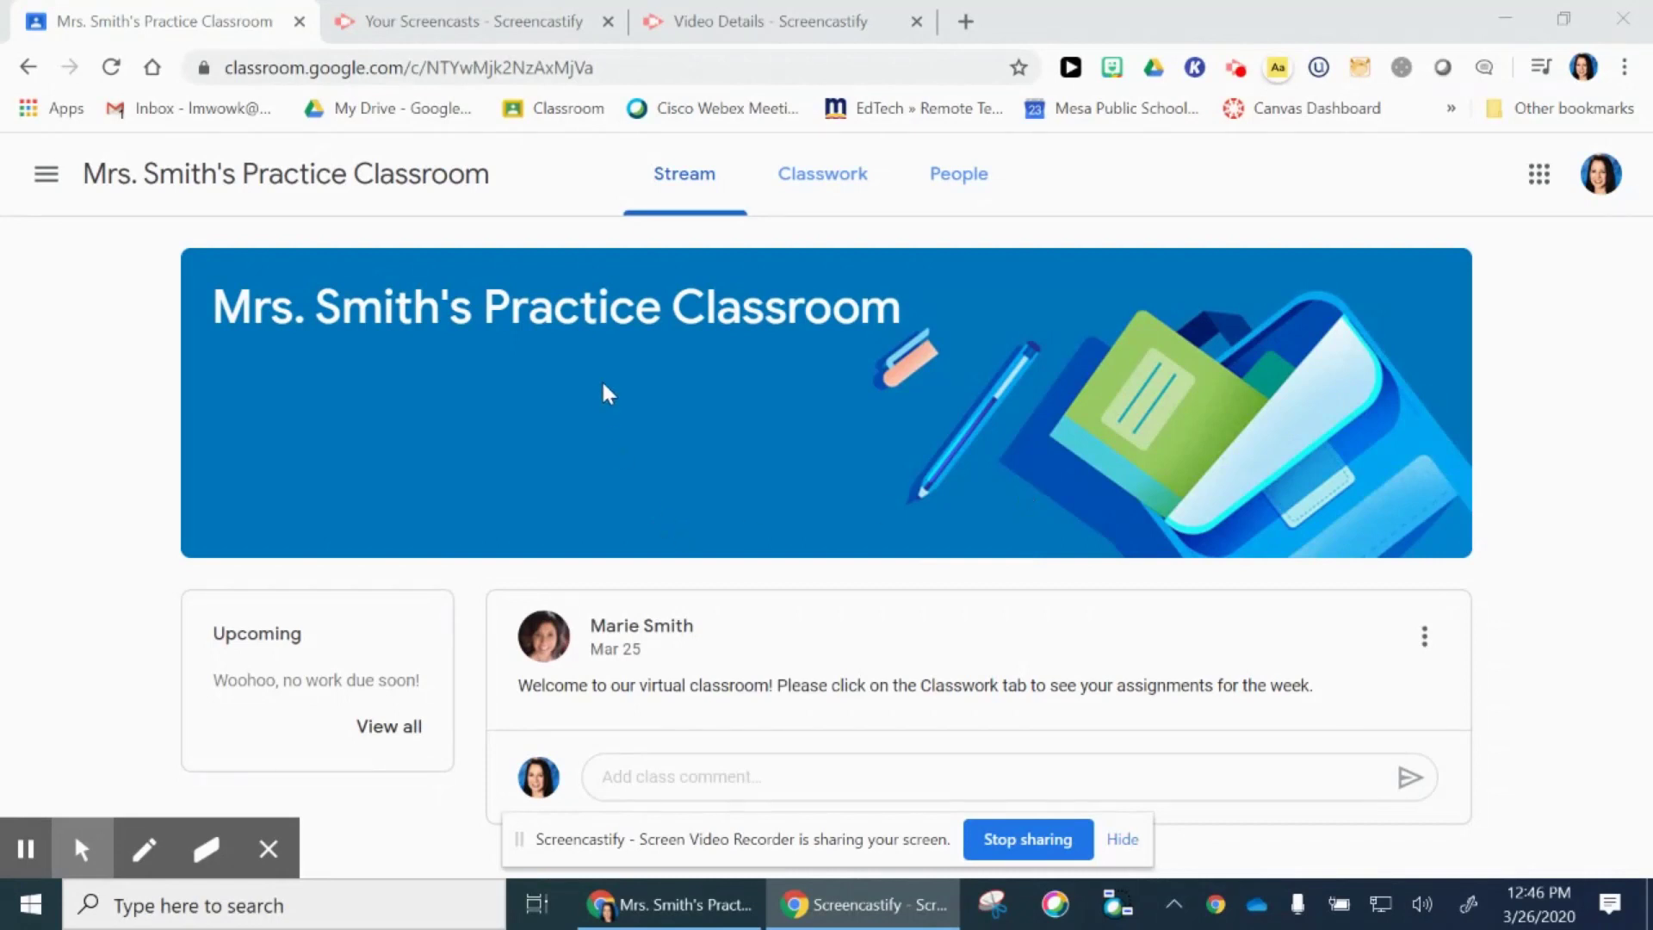
# In View your work, filter to Returned with grade and open the Volcano Hyperdoc graded 100/100
pyautogui.click(832, 188)
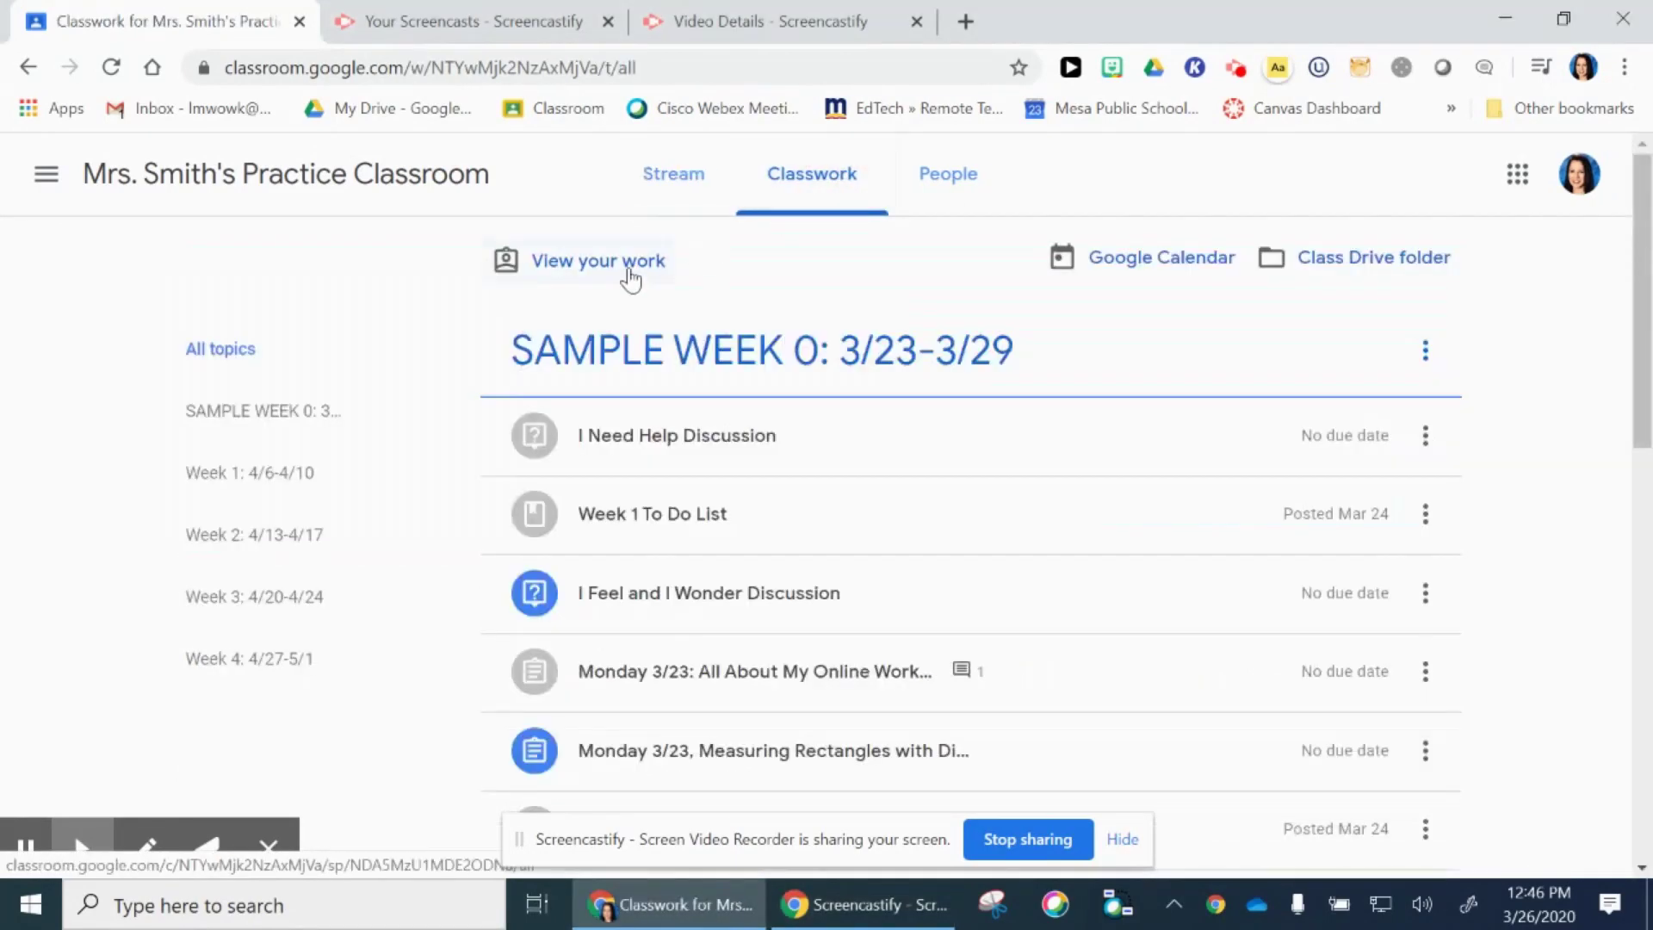
pyautogui.click(631, 278)
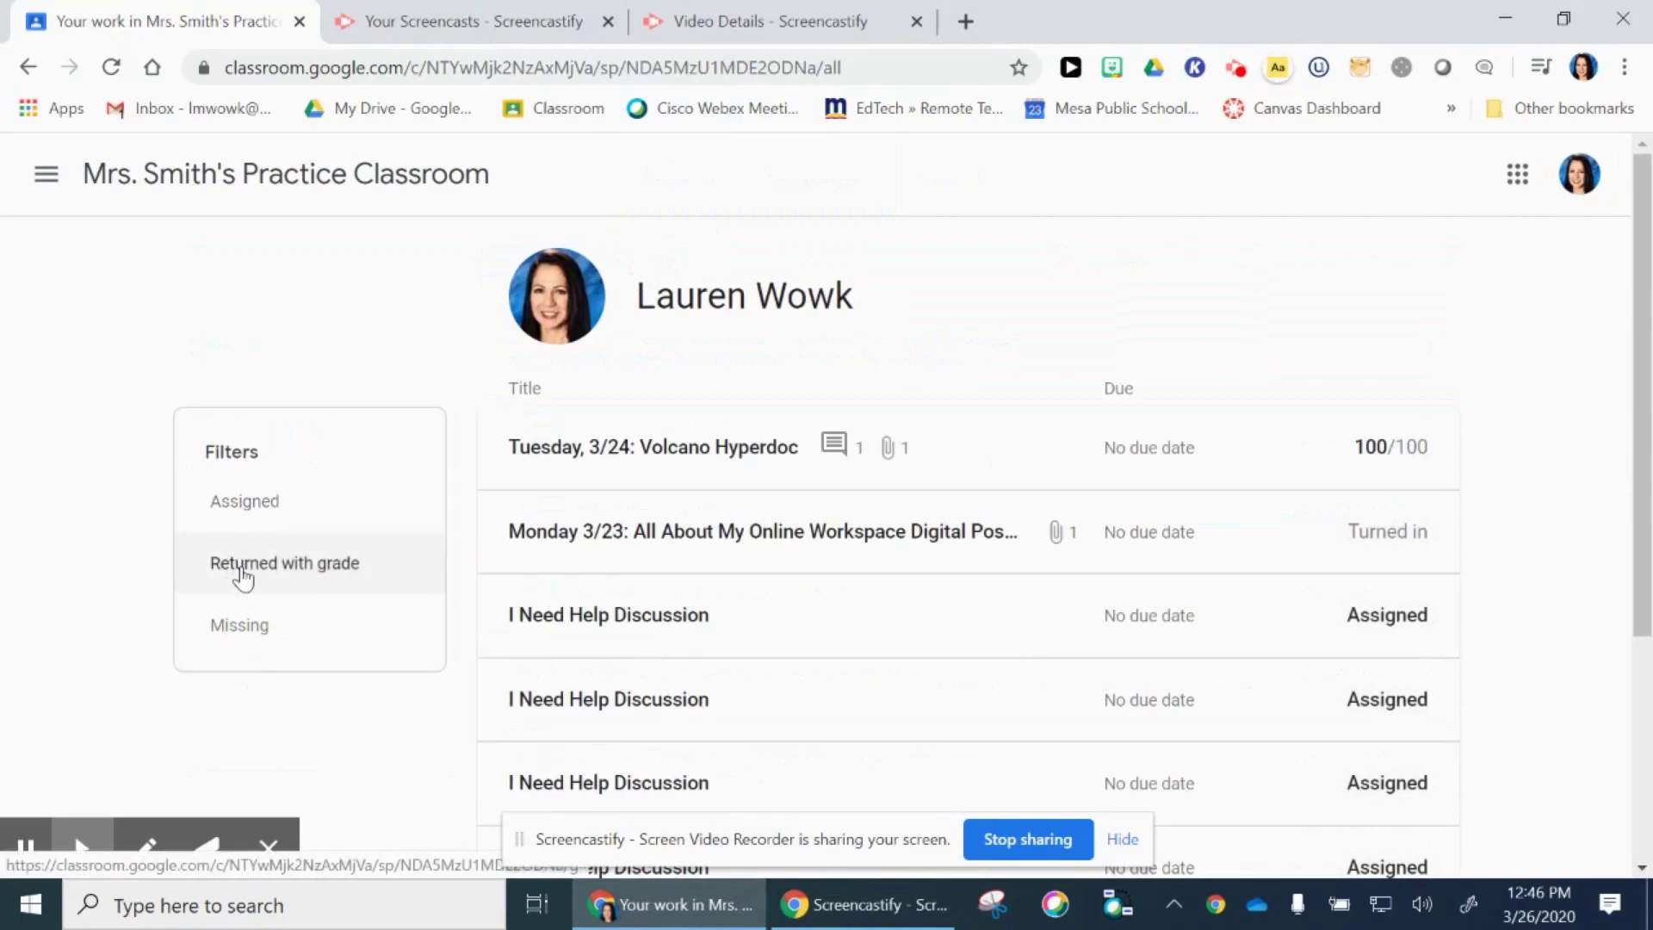
pyautogui.click(239, 574)
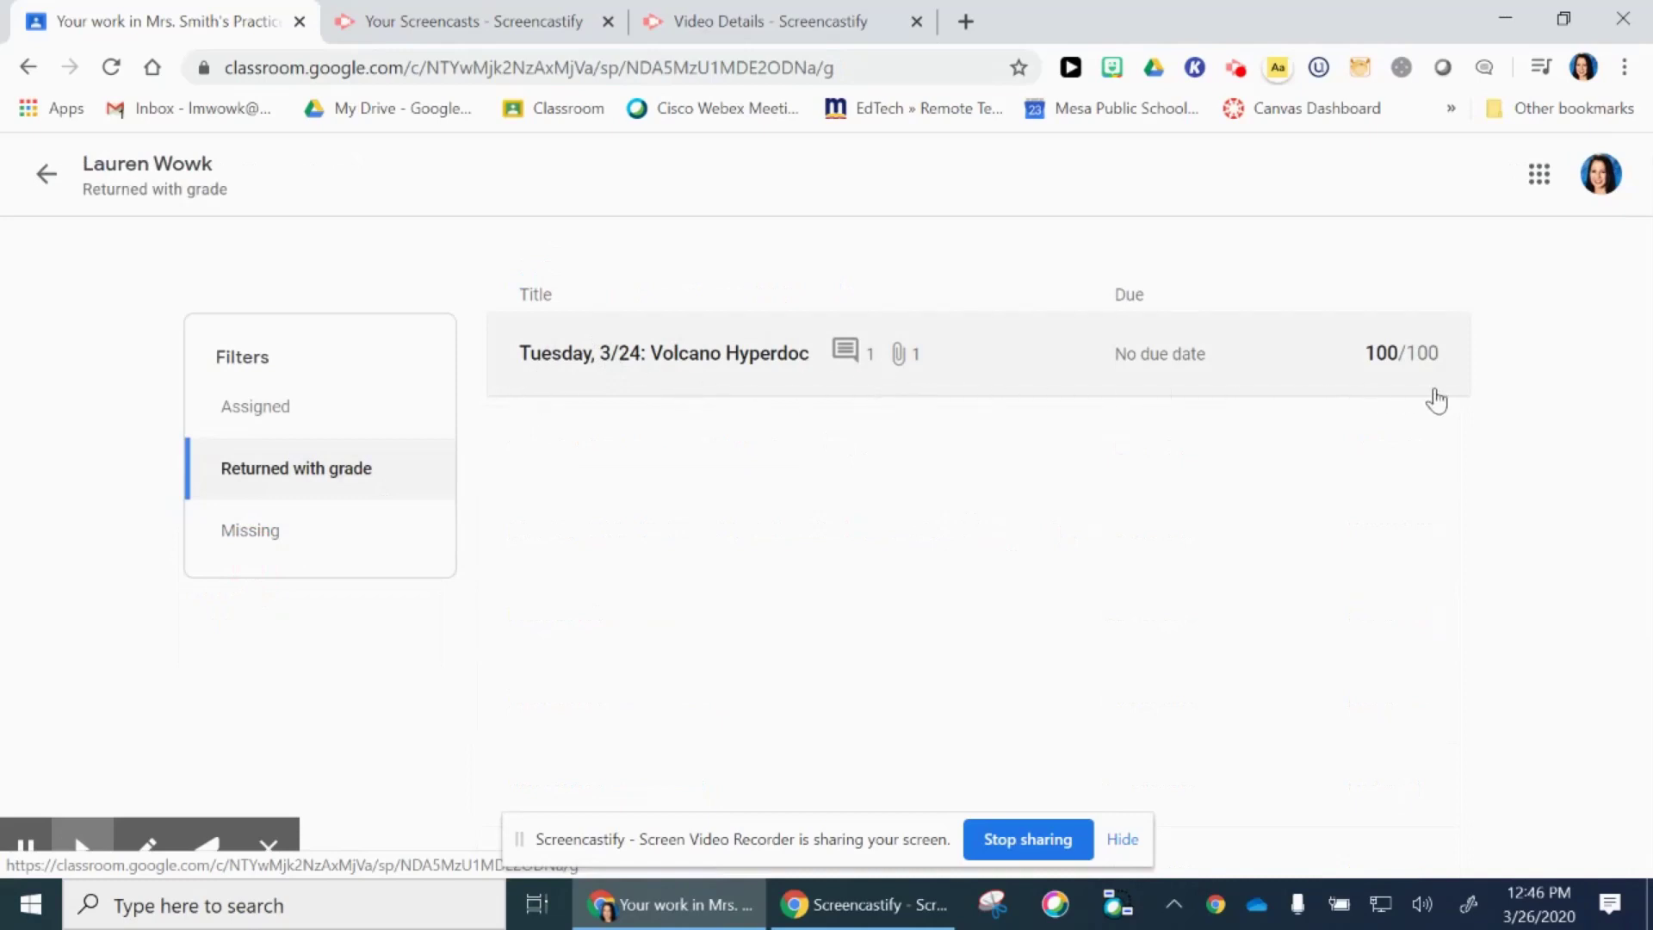
pyautogui.click(711, 357)
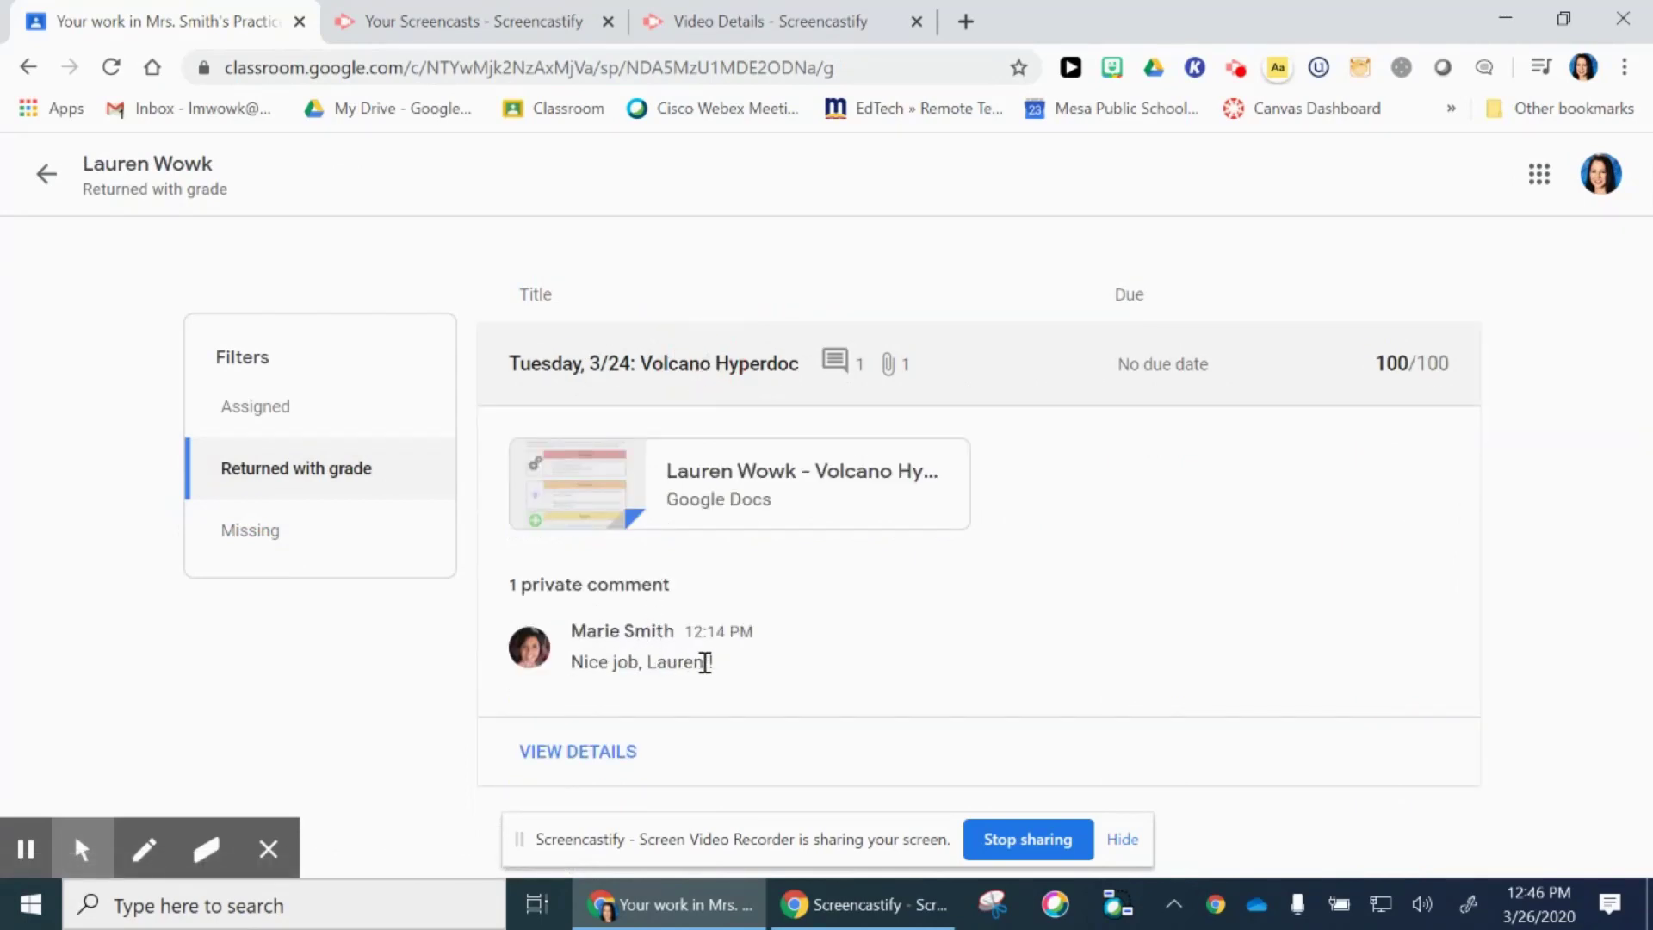
pyautogui.click(590, 753)
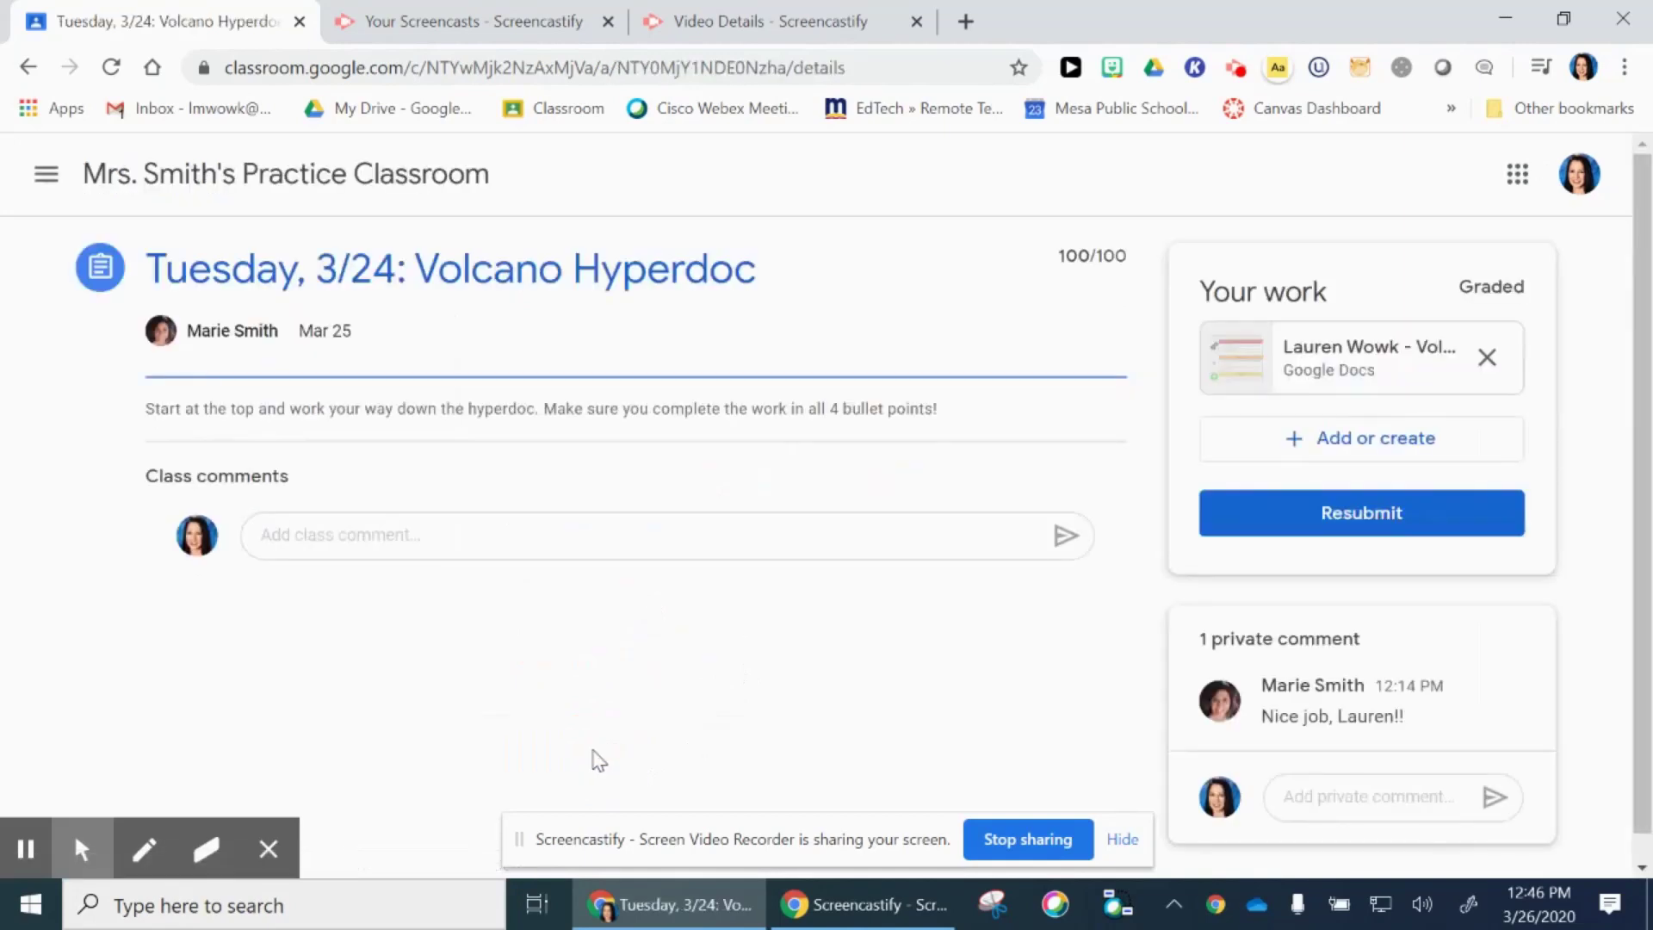
# Post the private comment "Thanks!" to the teacher on the graded Volcano Hyperdoc
pyautogui.click(1338, 799)
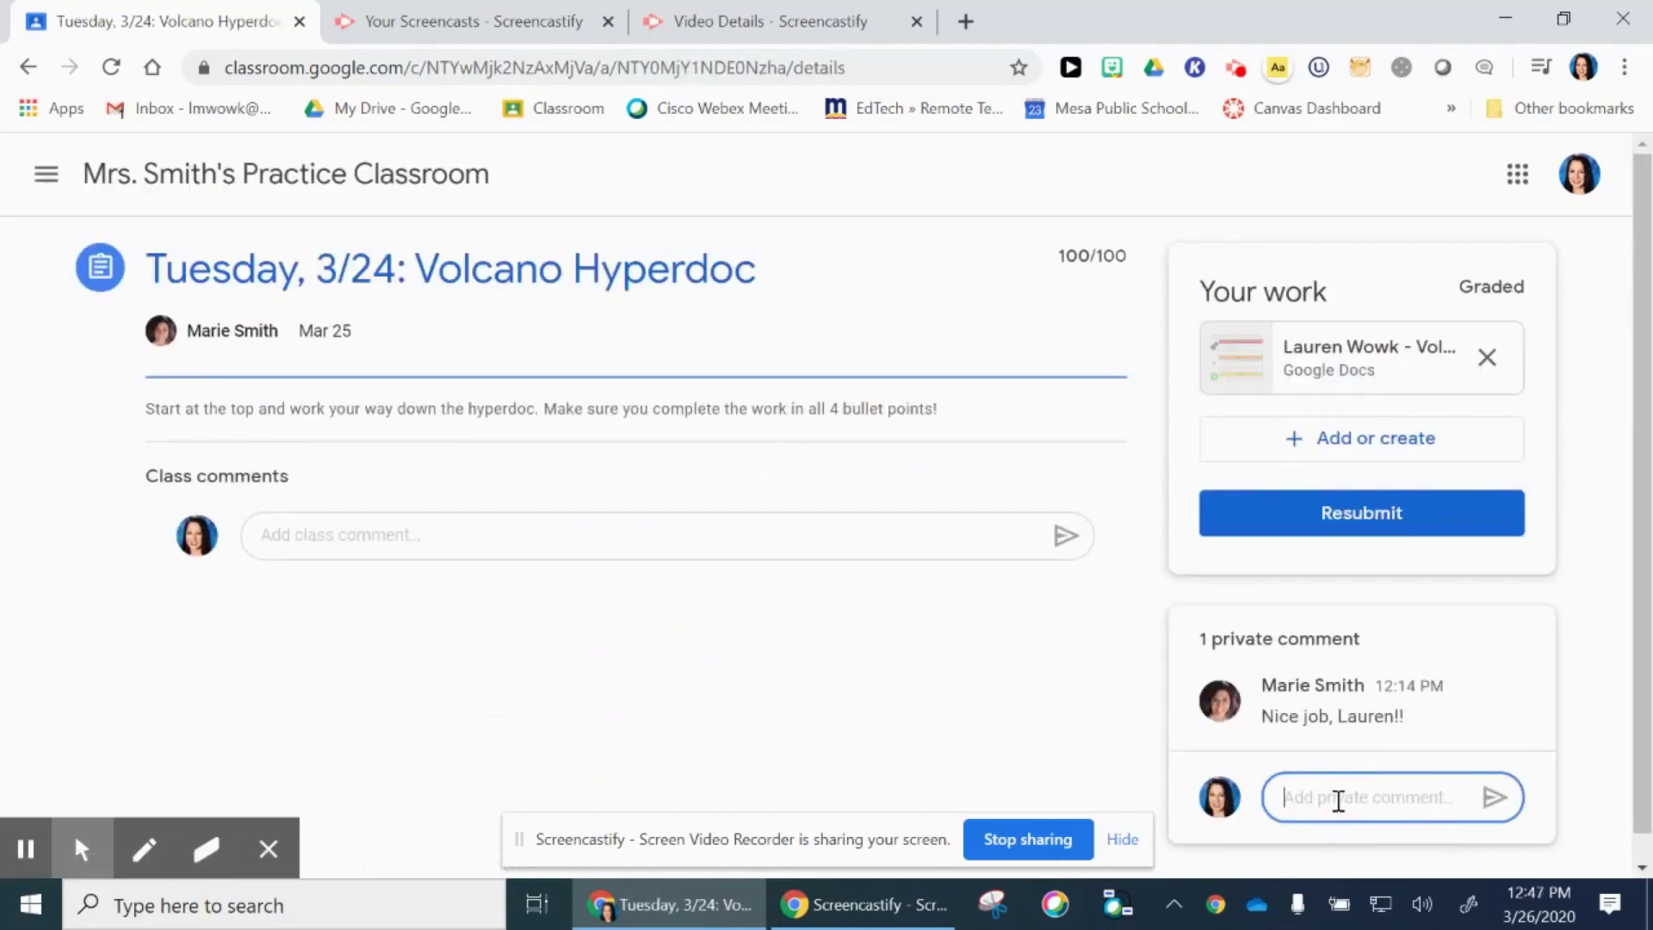
pyautogui.write('Th')
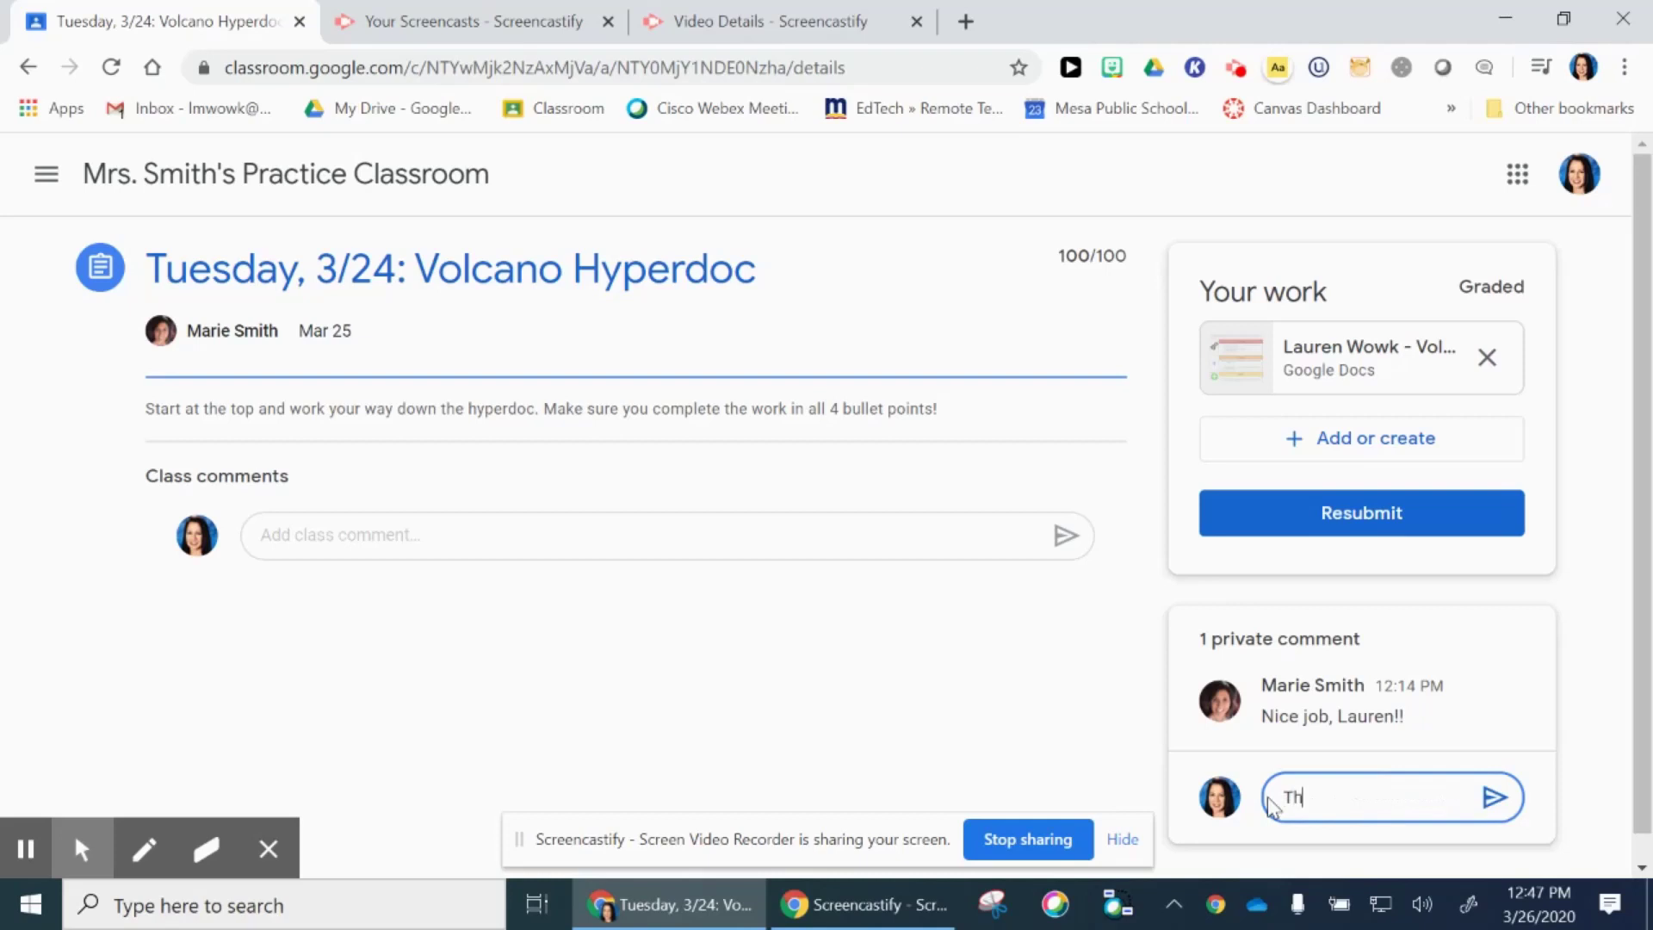
pyautogui.write('anks!')
pyautogui.click(1495, 801)
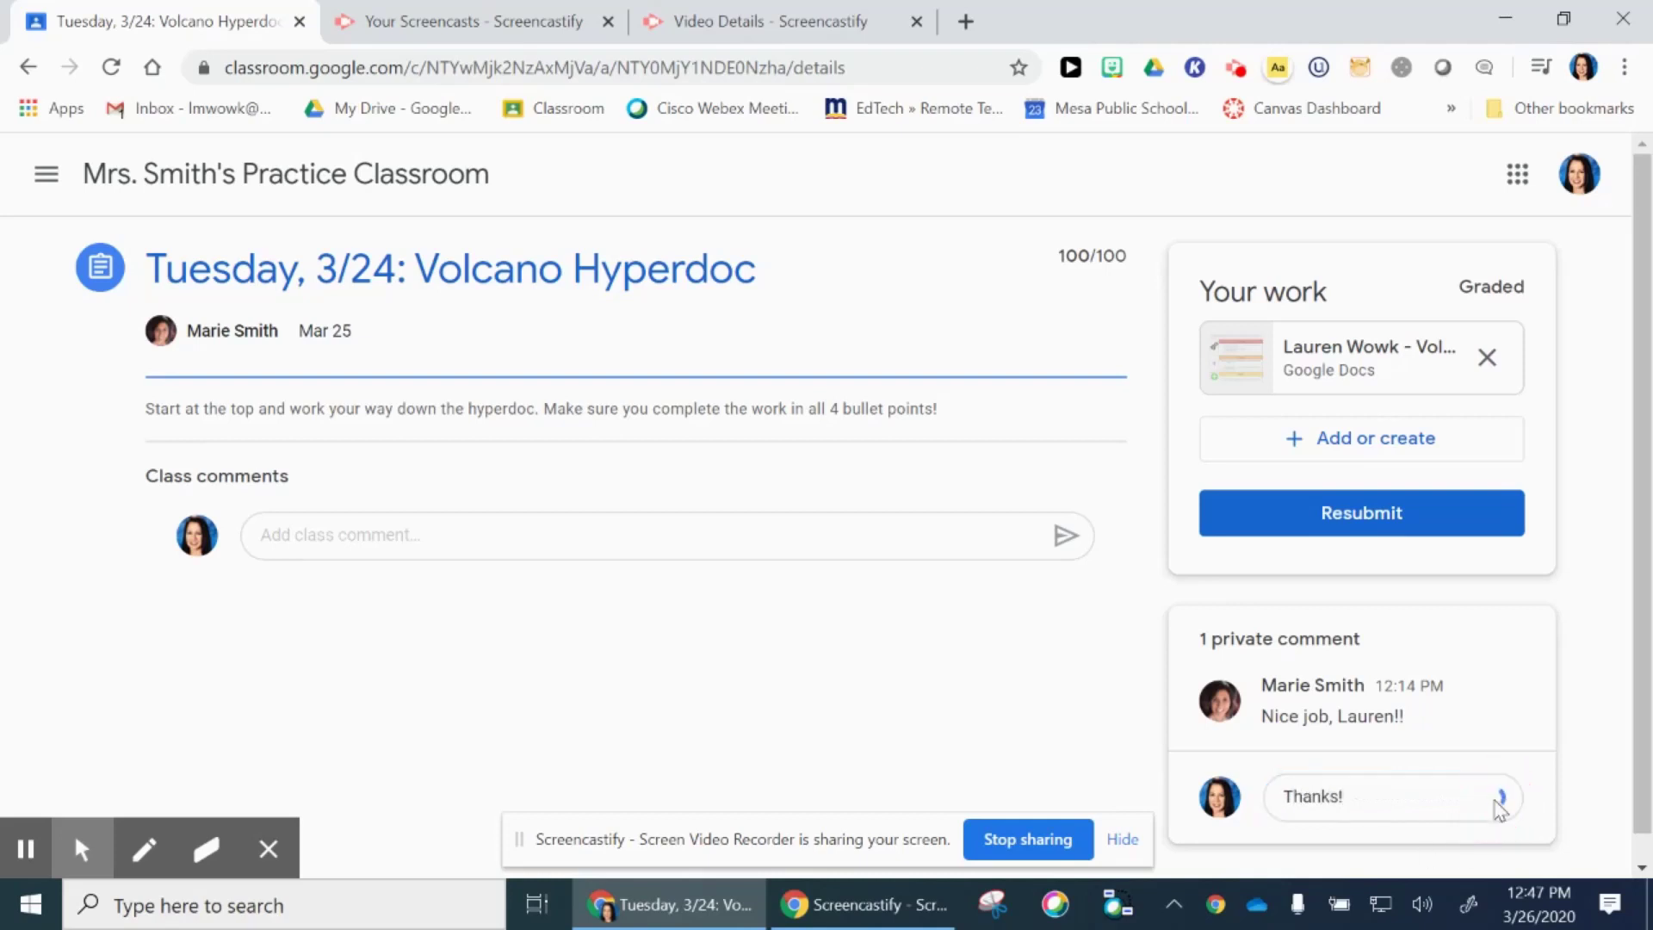